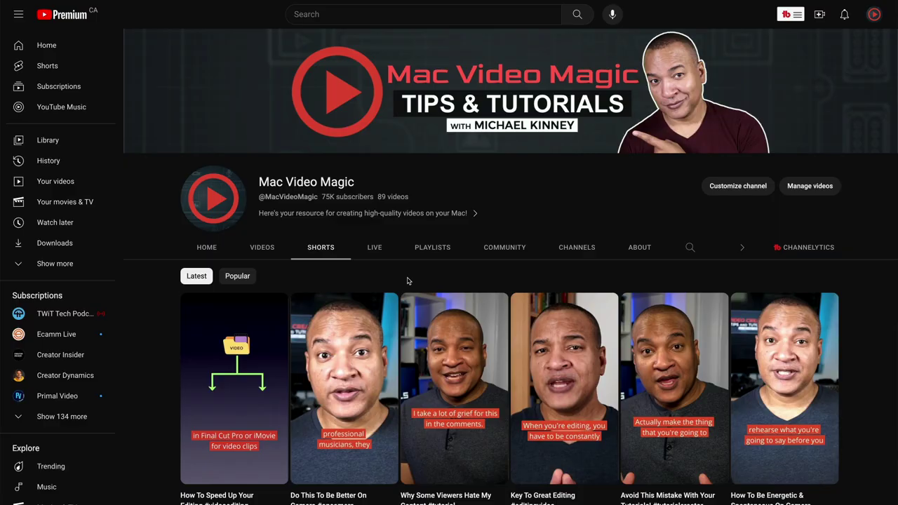
# - Open the 'Why Some Viewers Hate My Content' Short, then play the vertical iMovie project
pyautogui.scroll(-3, 407, 281)
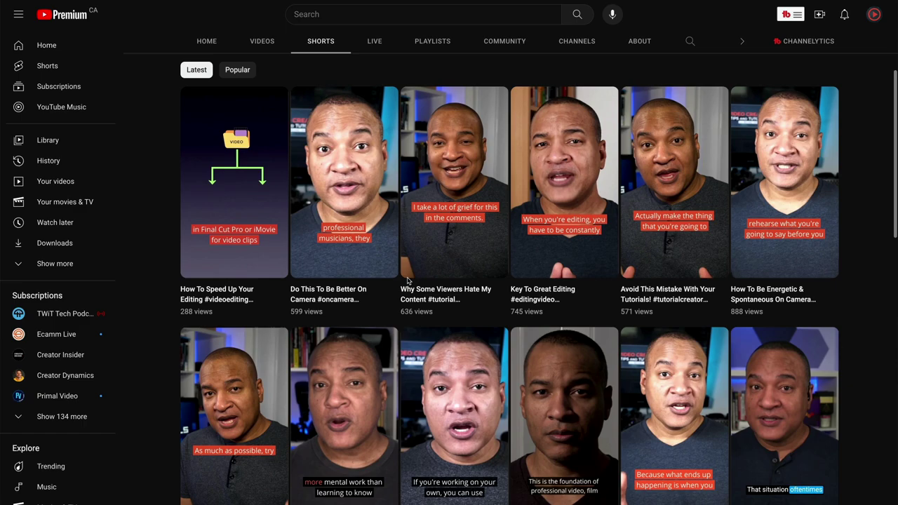
pyautogui.click(455, 244)
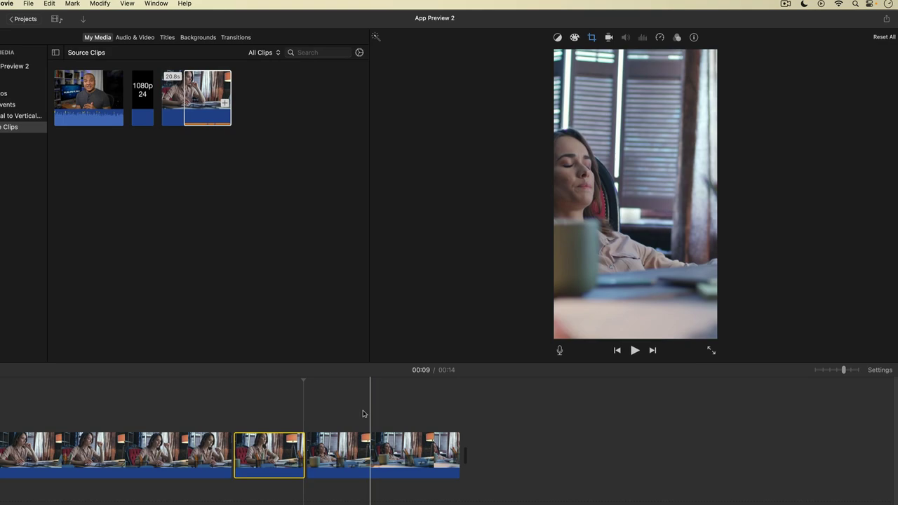
pyautogui.press('space')
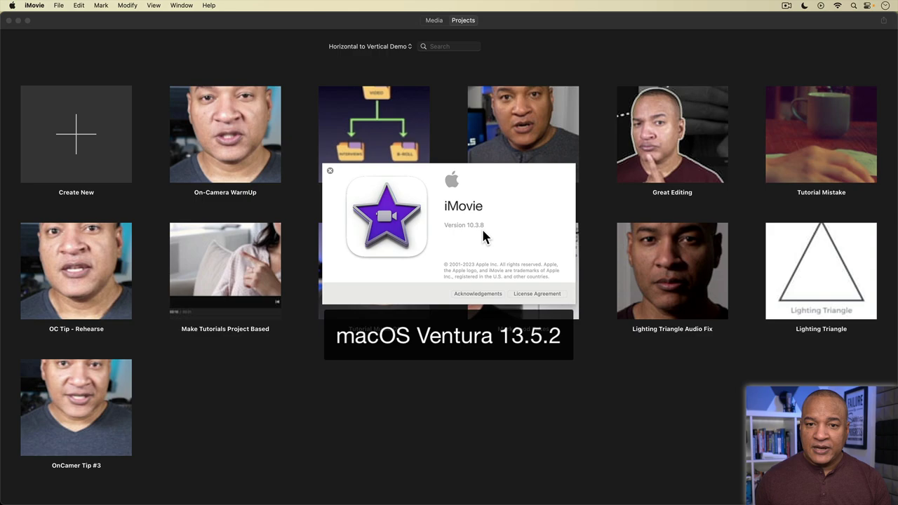
# - Close the About iMovie window and select the Great Editing project
pyautogui.click(330, 171)
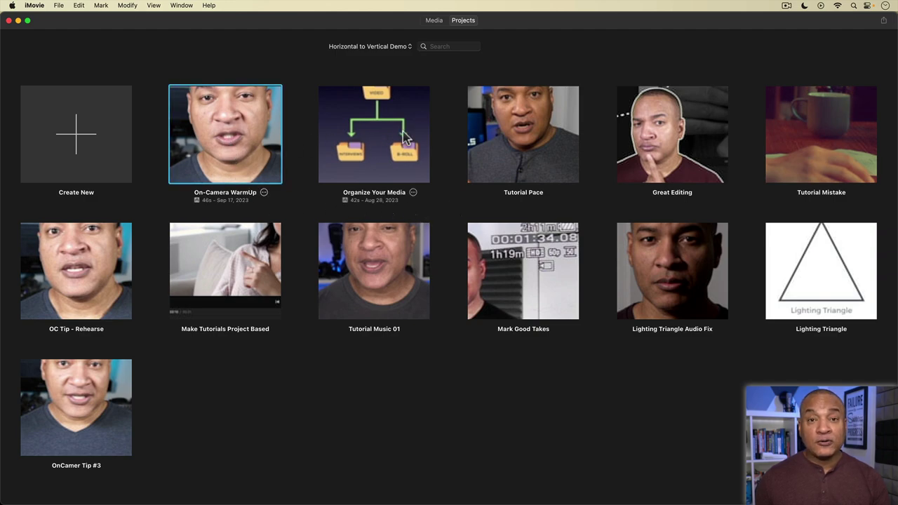
pyautogui.click(652, 133)
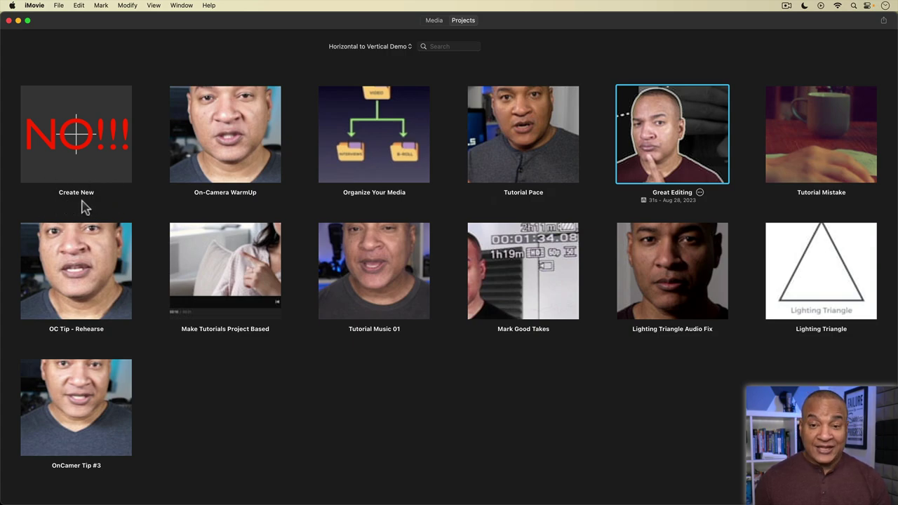
# - Dismiss the movie/trailer choices and create a new App Preview project from the File menu
pyautogui.click(92, 146)
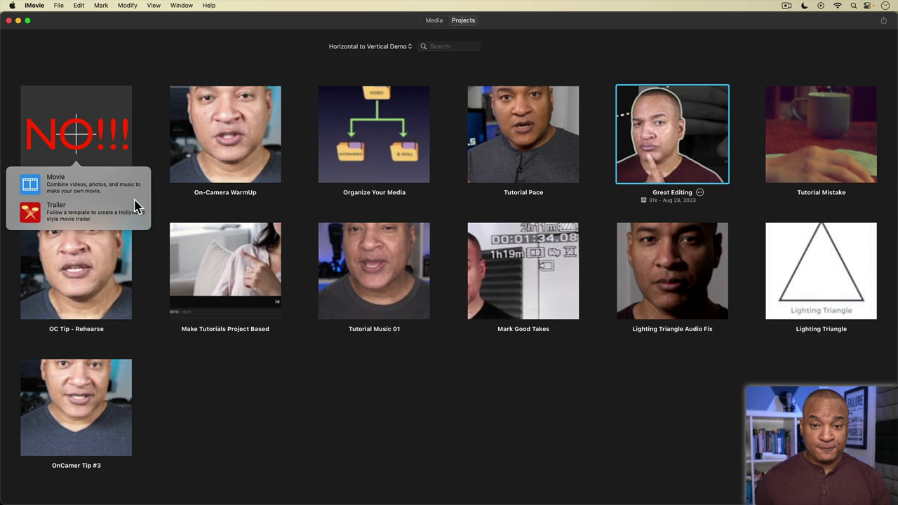
pyautogui.click(159, 204)
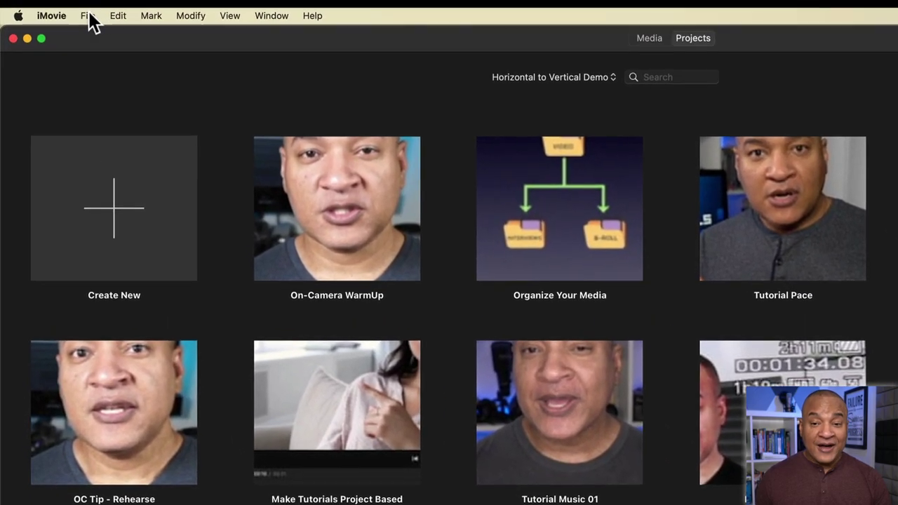
pyautogui.click(61, 6)
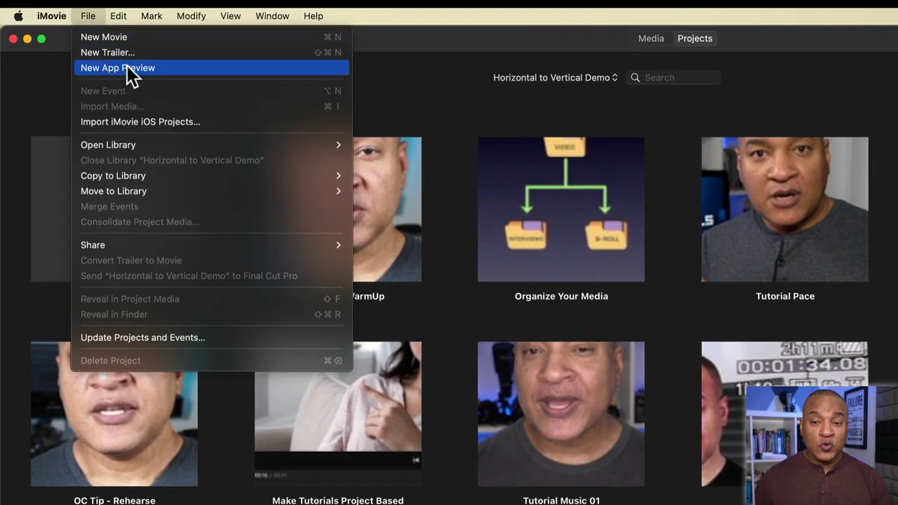
pyautogui.click(171, 70)
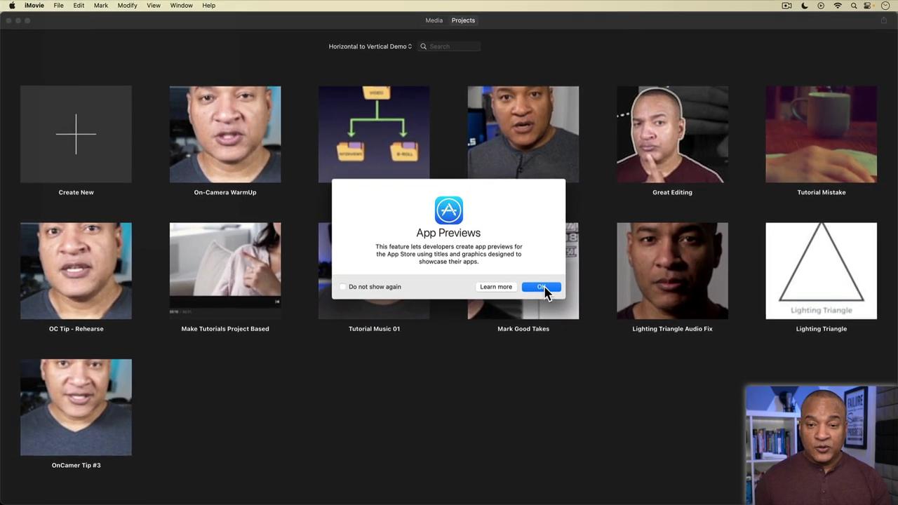
# - Acknowledge the App Previews notice and append the vertical talking-head clip to the timeline
pyautogui.click(581, 303)
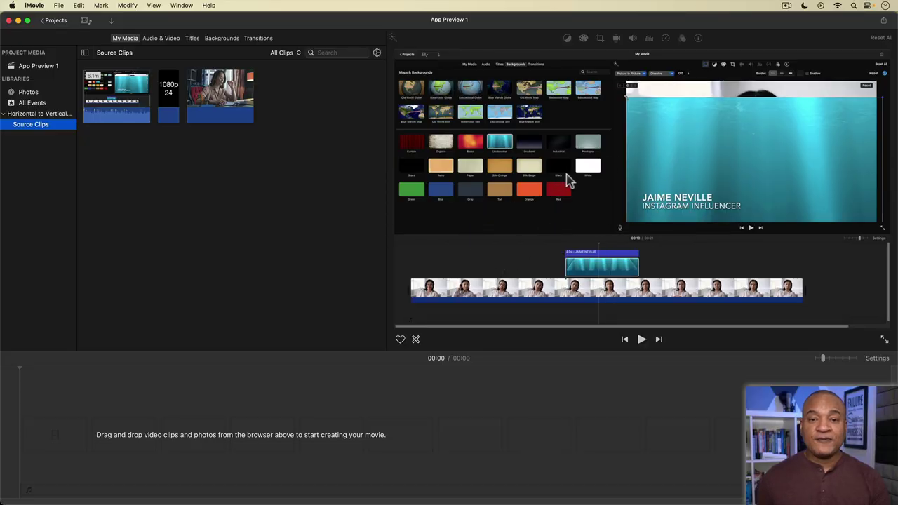
pyautogui.click(347, 397)
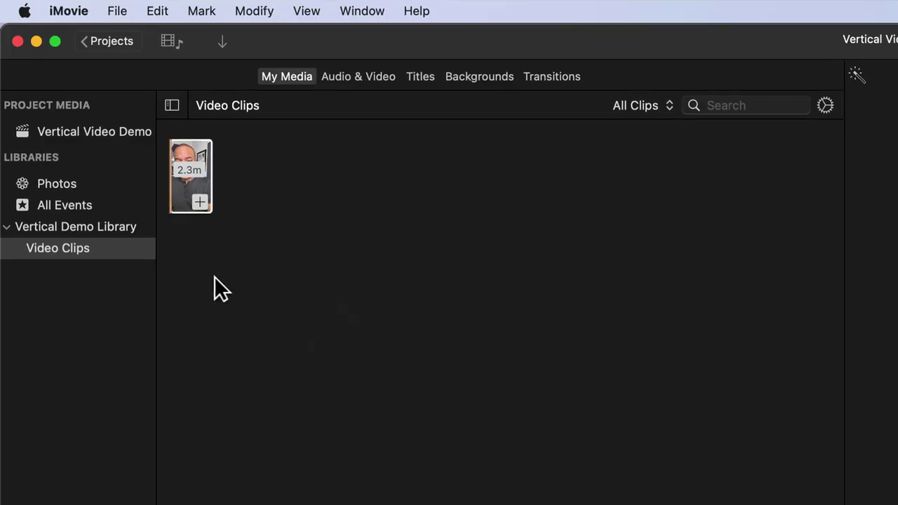
pyautogui.click(190, 177)
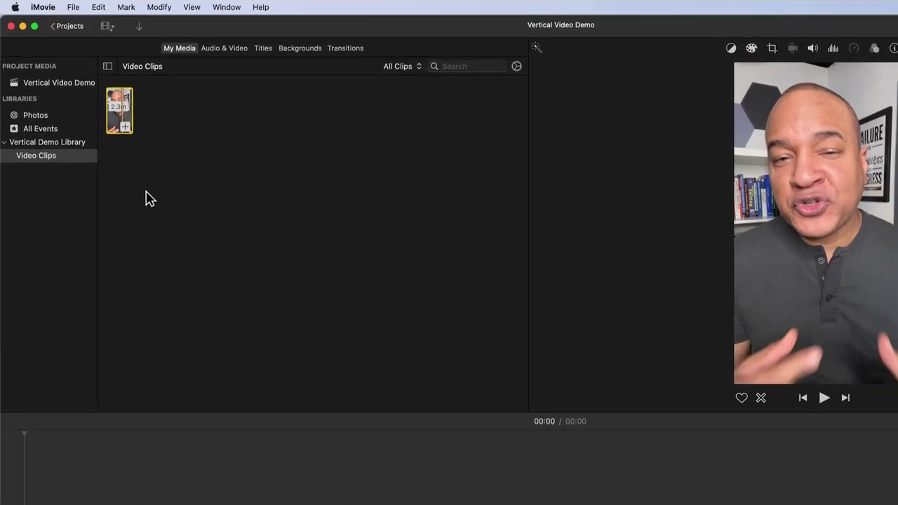
pyautogui.press('e')
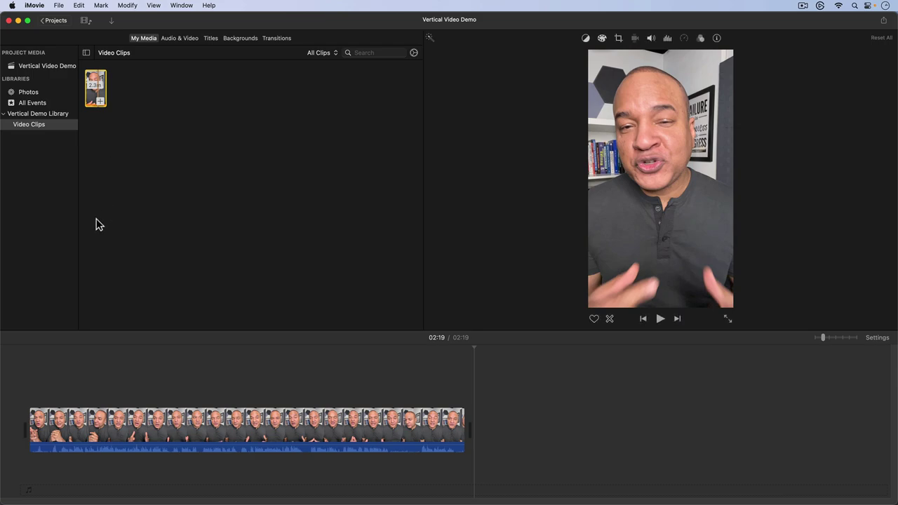
pyautogui.click(91, 239)
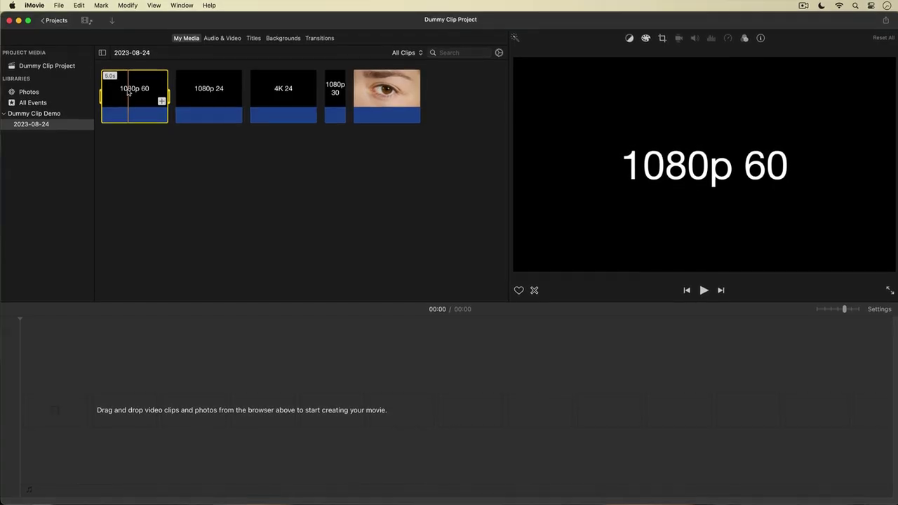
# - Add the 1080p 60 clip, complete the caption as '1080p 60', then select the 1080p 24 clip
pyautogui.press('e')
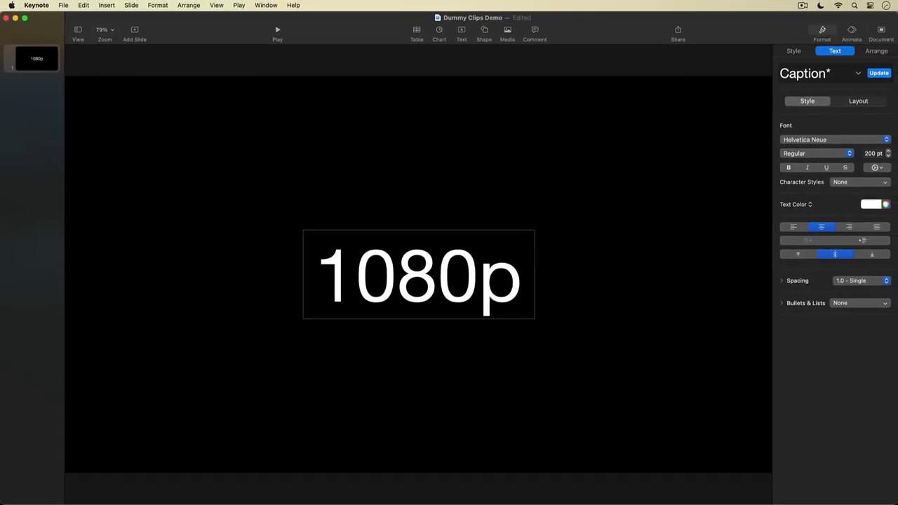
pyautogui.write('60')
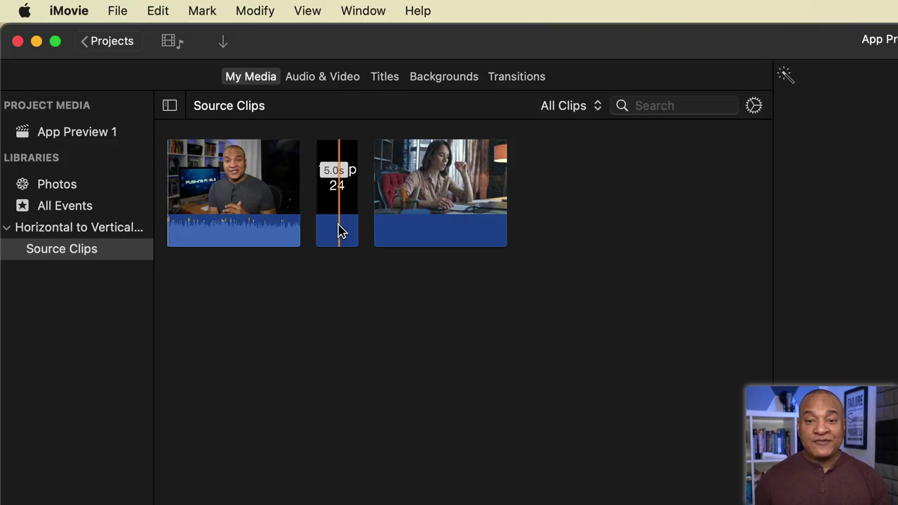
pyautogui.click(336, 226)
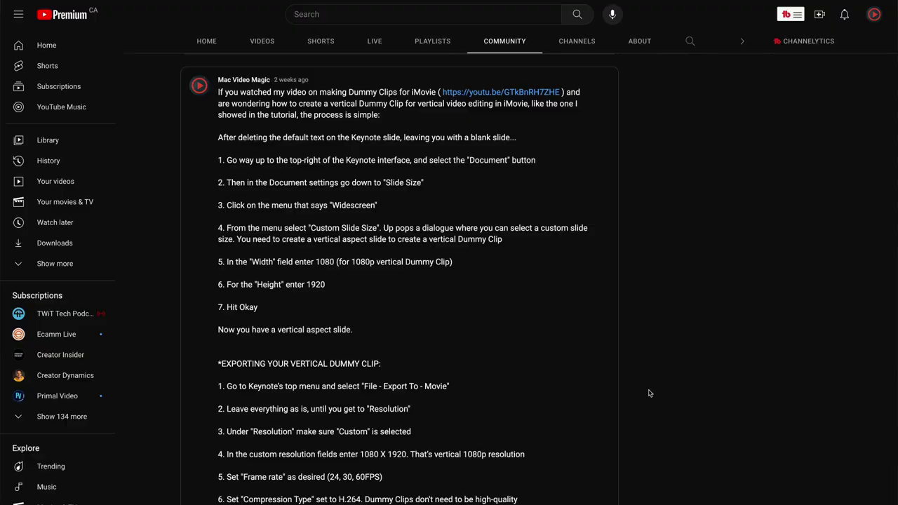
# - Advance the Community post's image carousel past the Creating a Vertical Slide image
pyautogui.scroll(-6, 649, 393)
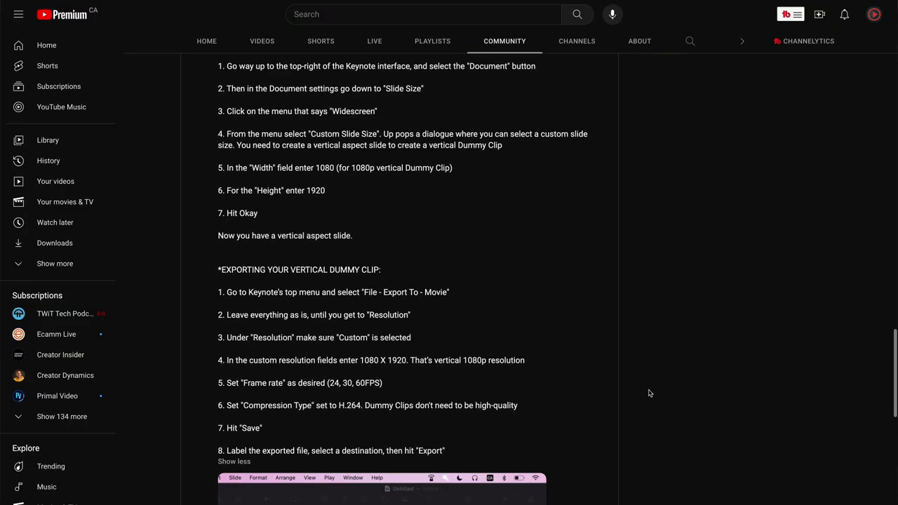
pyautogui.scroll(-1, 649, 393)
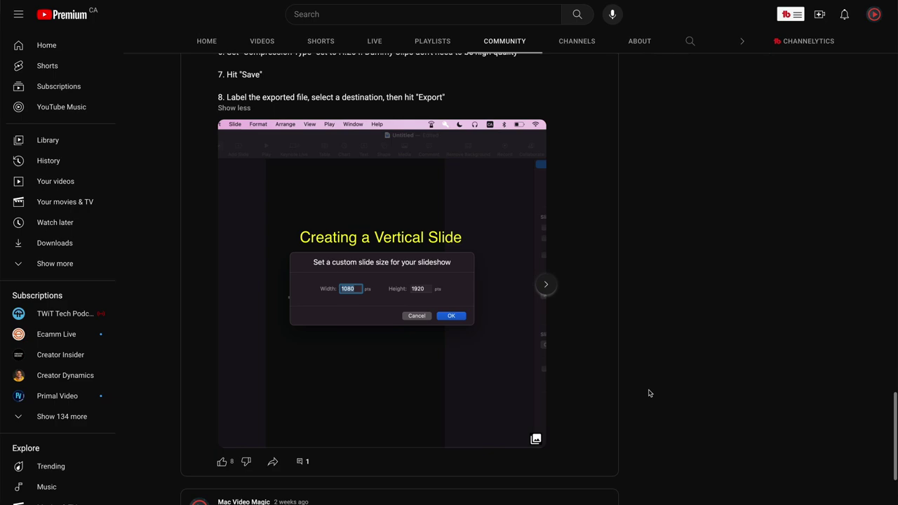
pyautogui.click(547, 287)
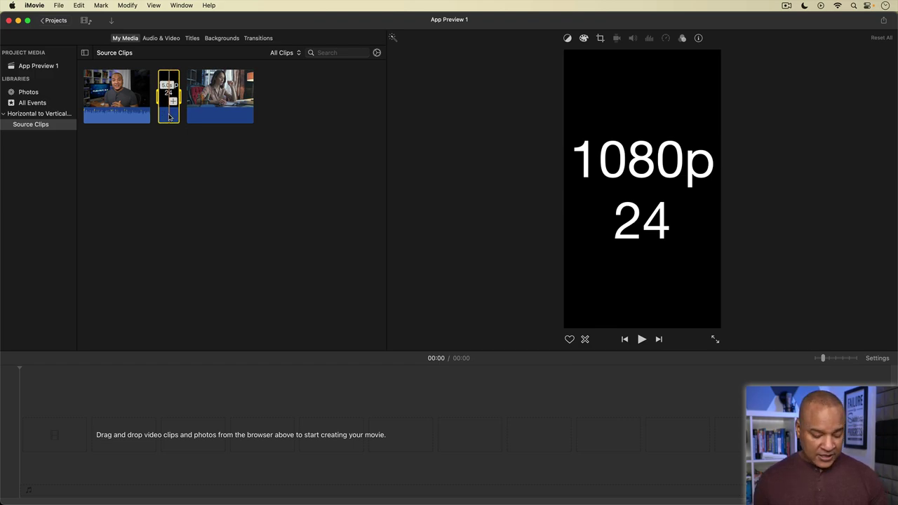
# - Append the 5-second 1080p 24 dummy clip and confirm the 1080 × 1920 vertical size in Settings
pyautogui.press('e')
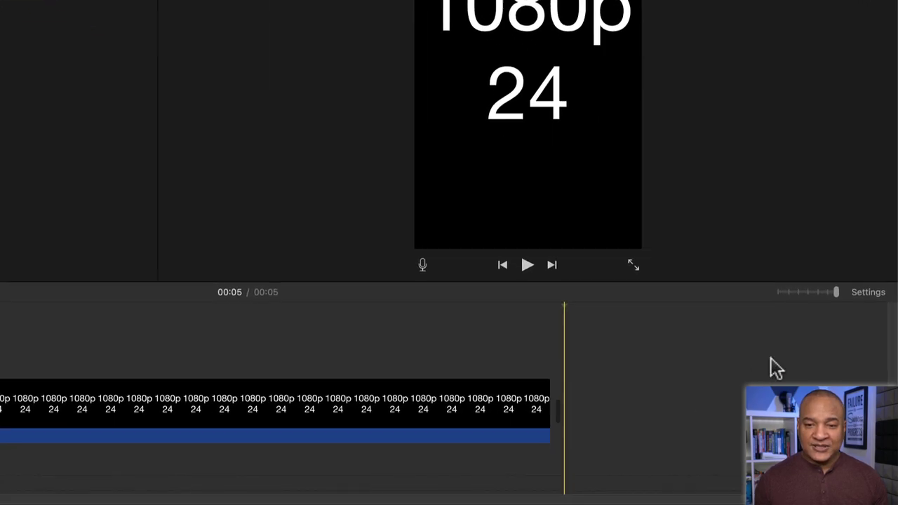
pyautogui.click(868, 292)
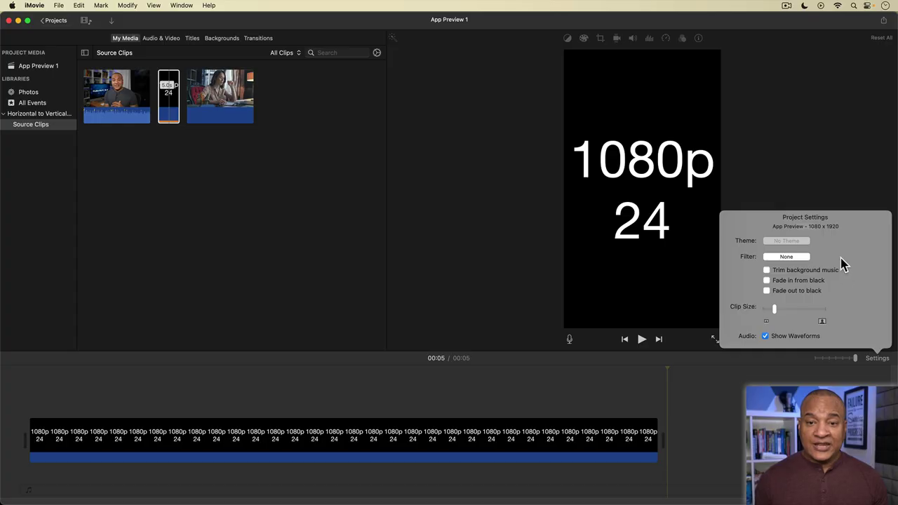
pyautogui.click(878, 360)
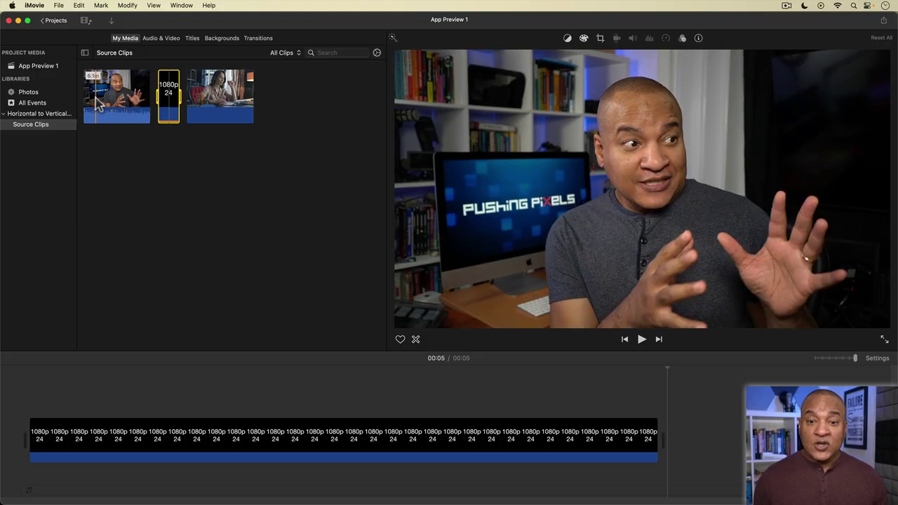
# - Preview the horizontal talking-head clip, stepping frames back and forth to check the shot
pyautogui.press('space')
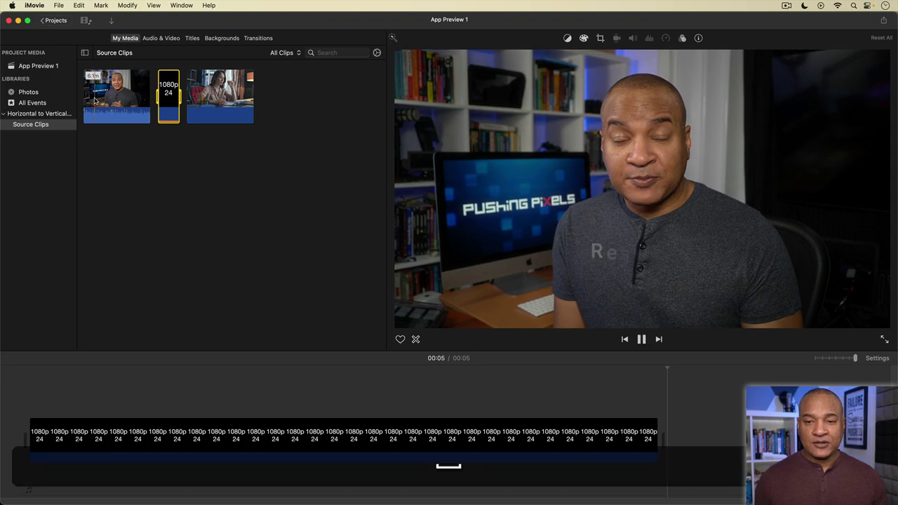
pyautogui.press('Left')
pyautogui.press('Left')
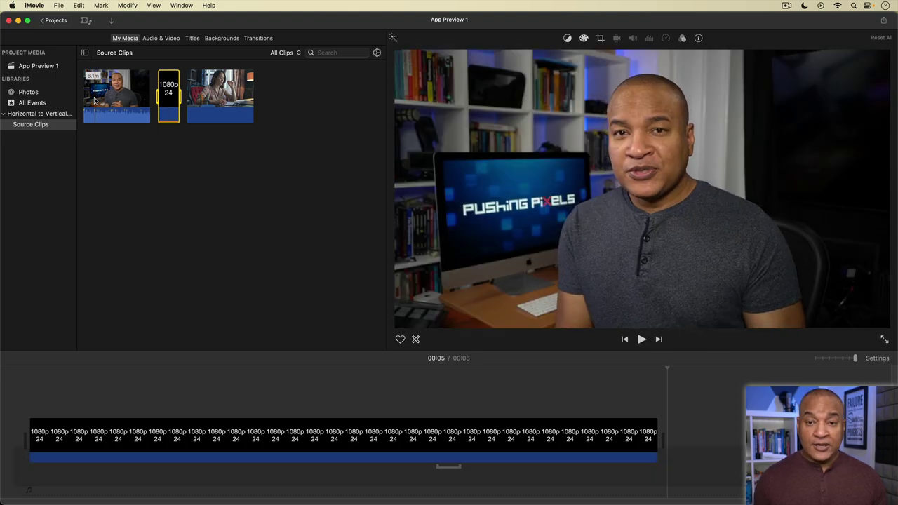
pyautogui.press('Left')
pyautogui.press('Right')
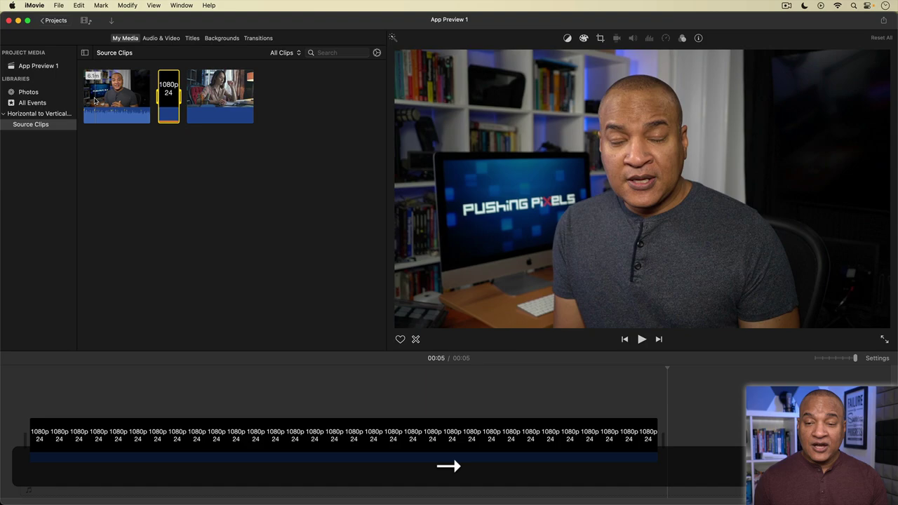
# - Mark a short range near the start of the first source clip and append it to the timeline
pyautogui.click(95, 102)
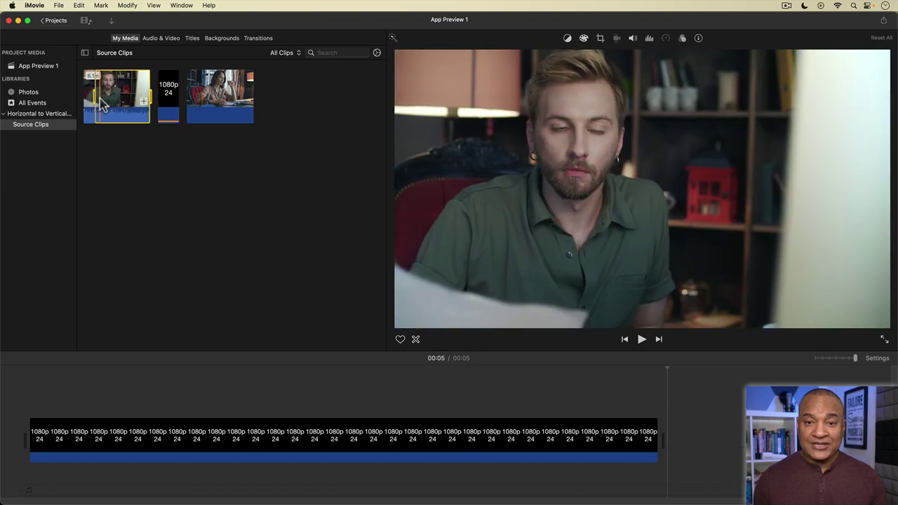
pyautogui.press('space')
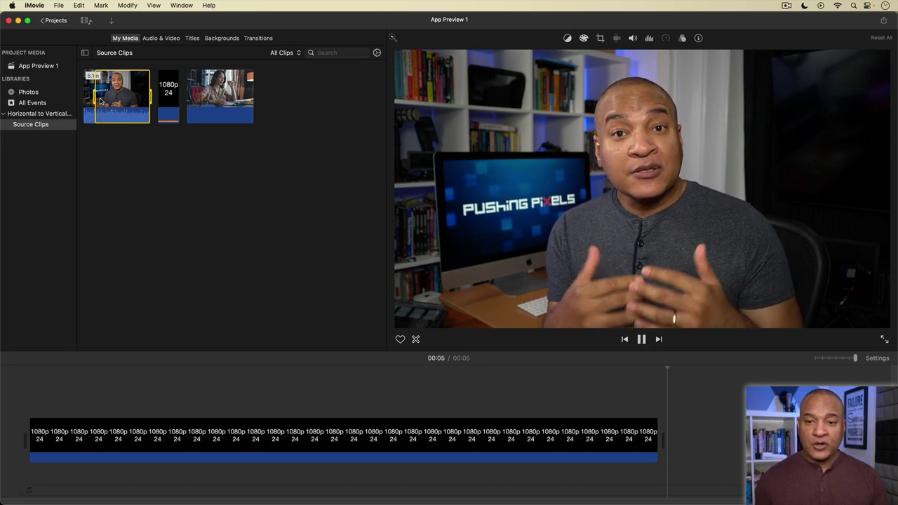
pyautogui.press('space')
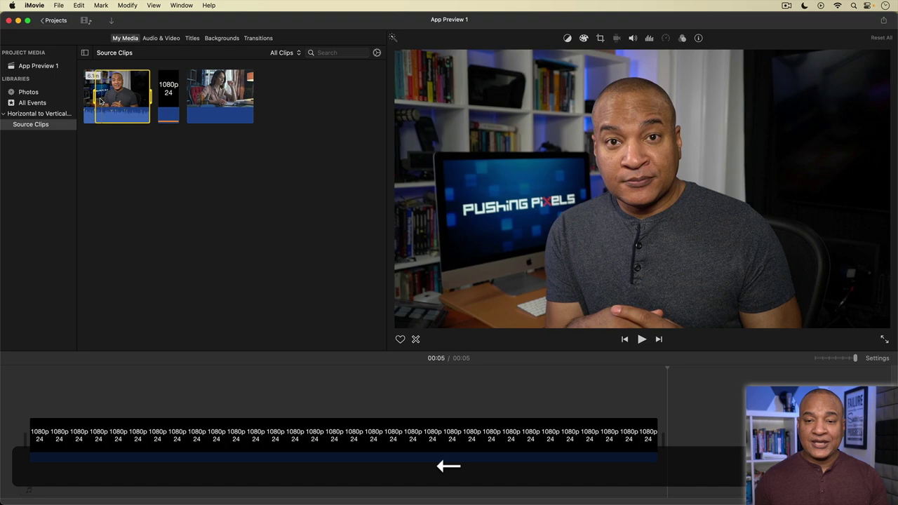
pyautogui.moveTo(100, 102); pyautogui.dragTo(103, 100)
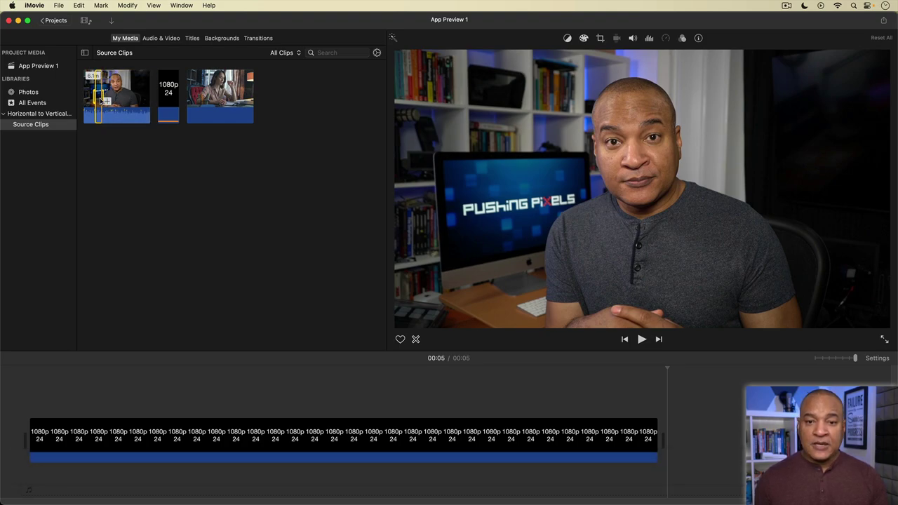
pyautogui.press('e')
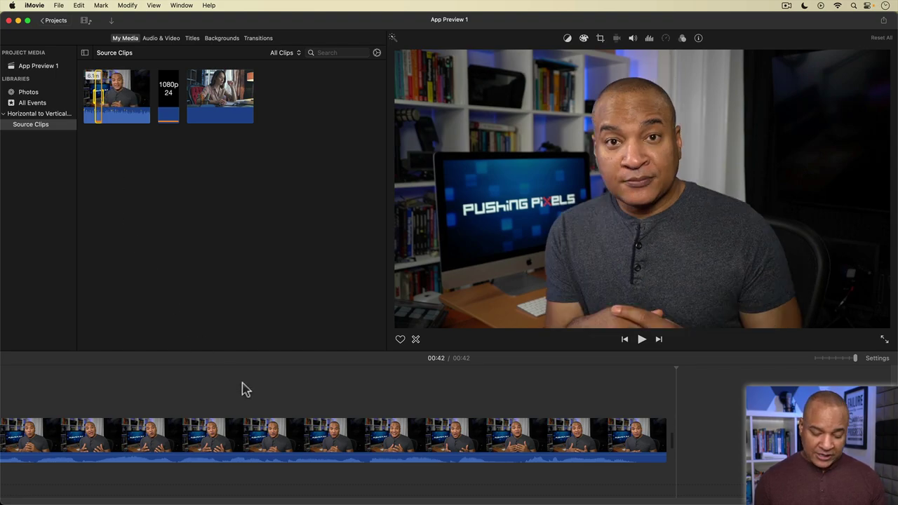
# - Zoom the timeline out to fit the 00:42 project and select the long presenter clip
pyautogui.press('super+minus')
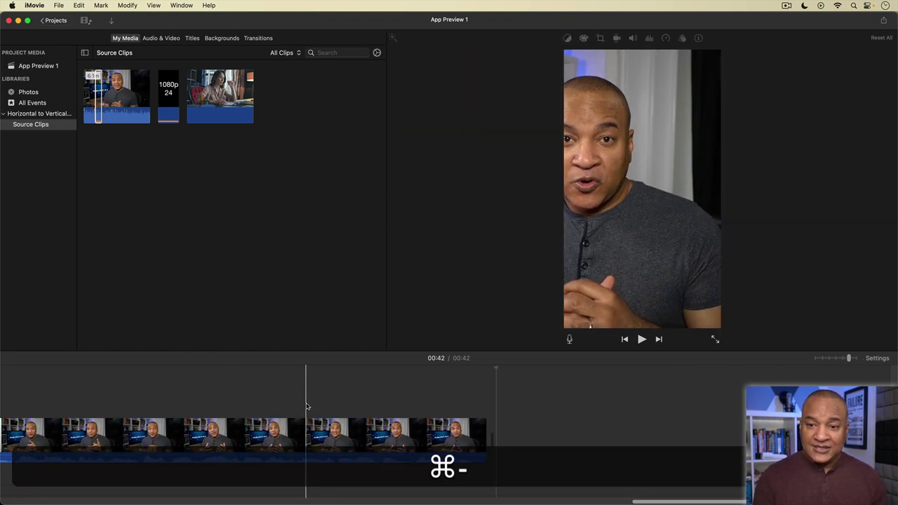
pyautogui.press('super+minus')
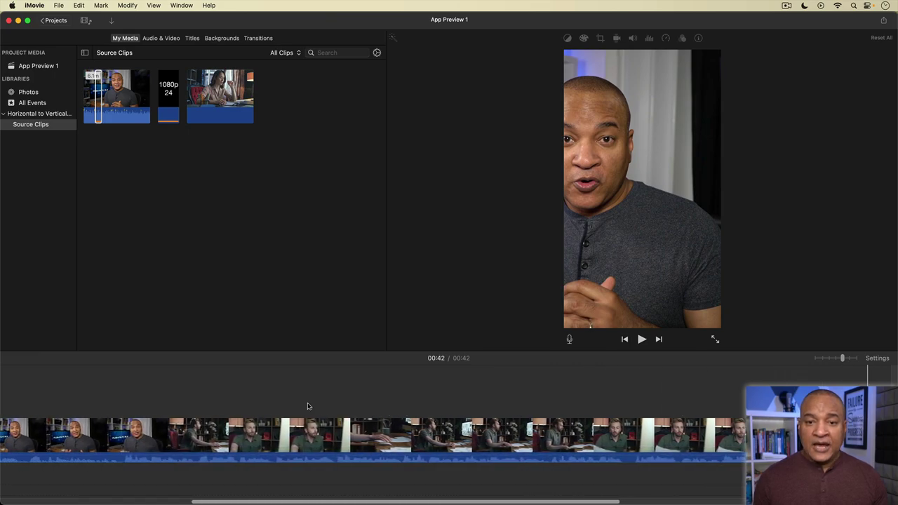
pyautogui.press('super+minus')
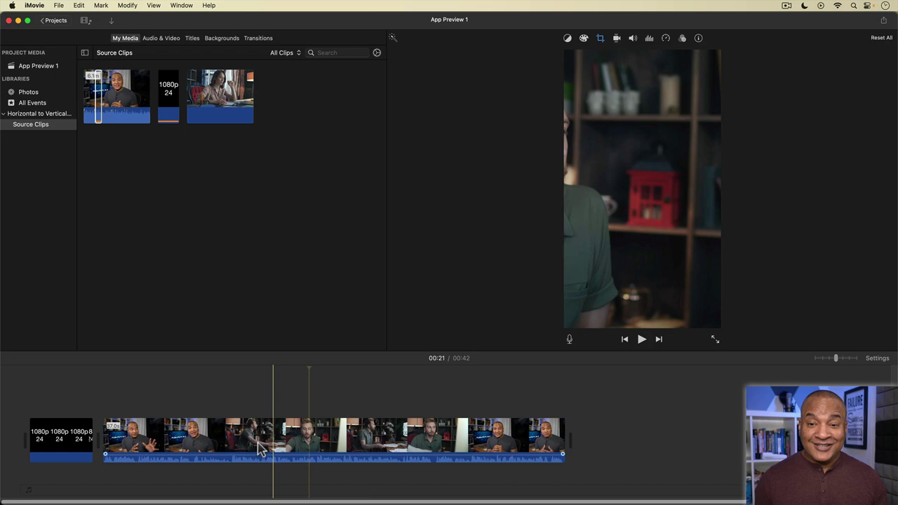
pyautogui.click(174, 439)
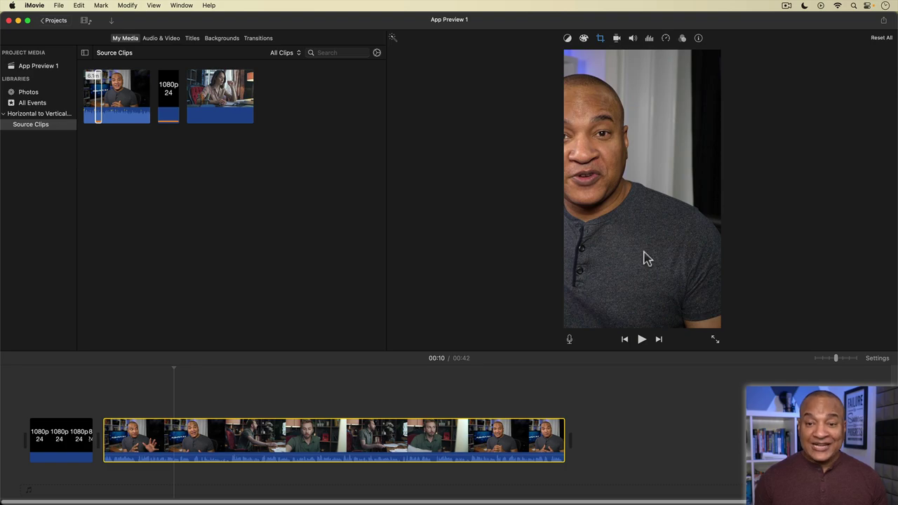
# - Delete the 1080p 24 placeholder clip, leaving a 00:37 vertical project, and check its settings
pyautogui.click(61, 437)
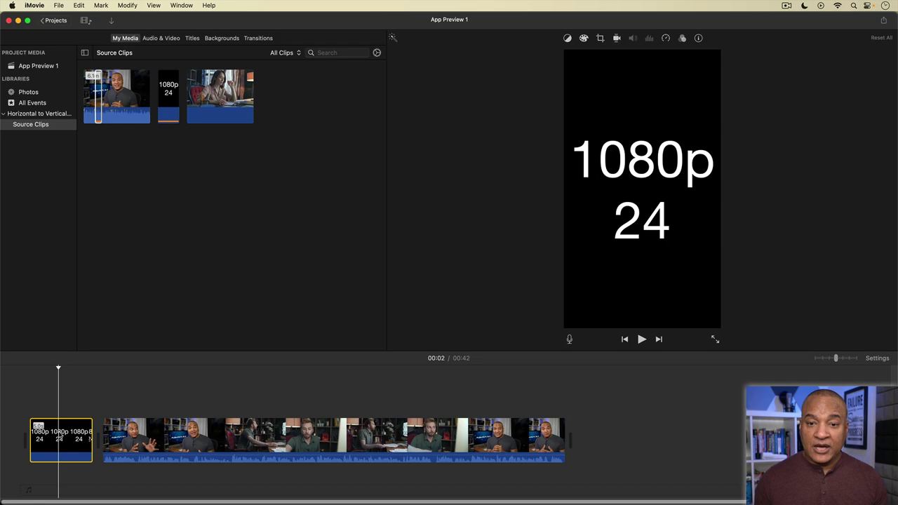
pyautogui.press('BackSpace')
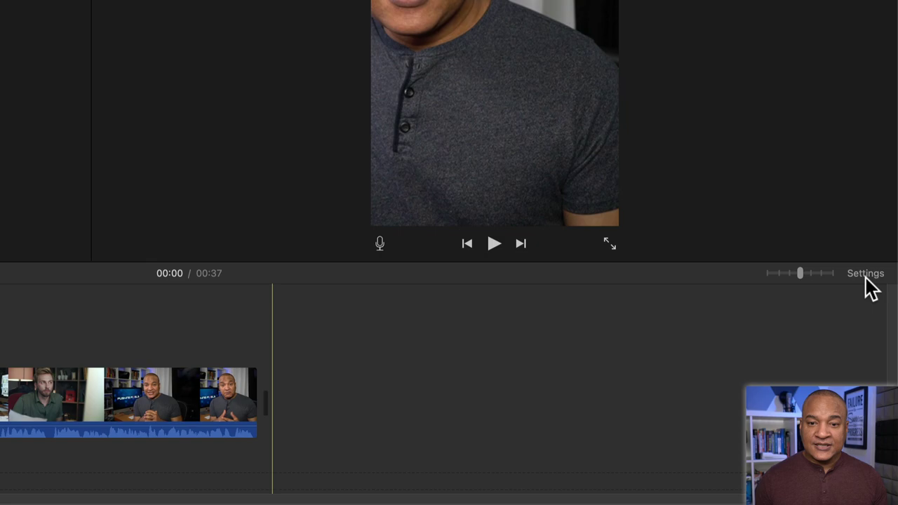
pyautogui.click(873, 277)
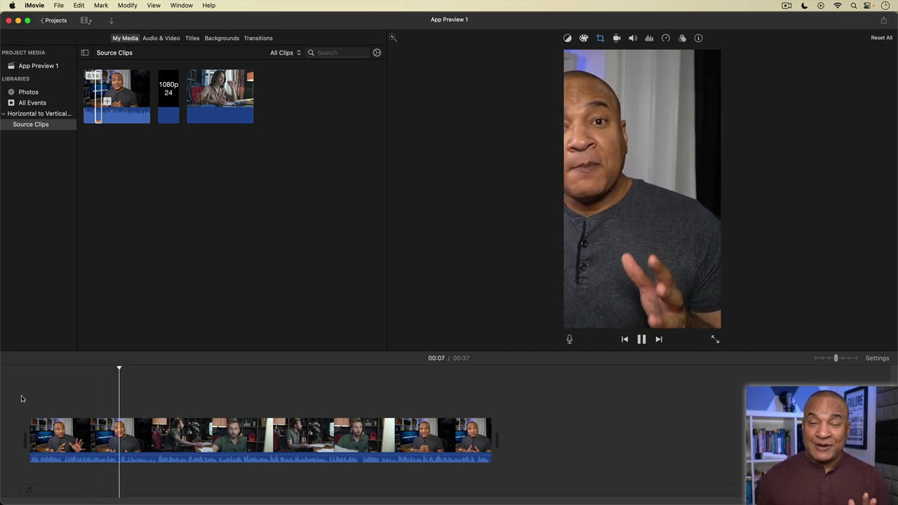
# - Apply Crop to Fill to the presenter clip, nudging the crop window slightly left to centre the presenter
pyautogui.press('space')
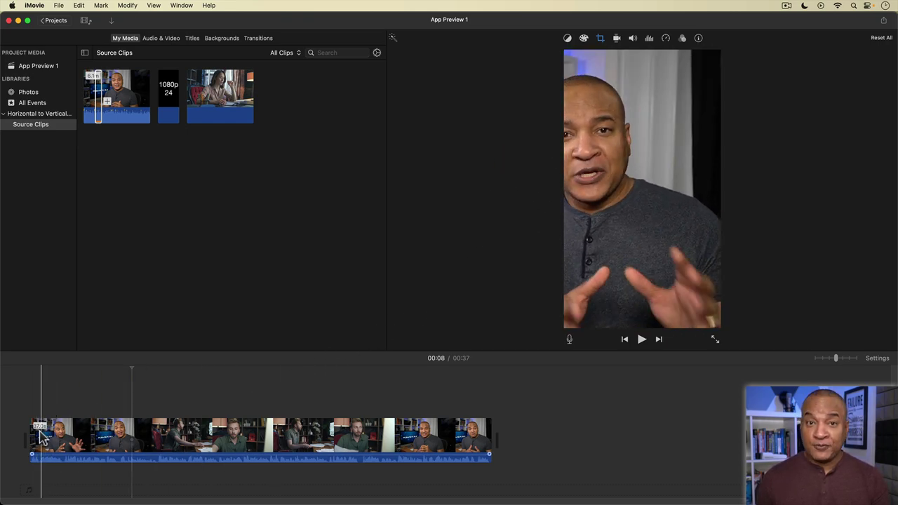
pyautogui.click(65, 438)
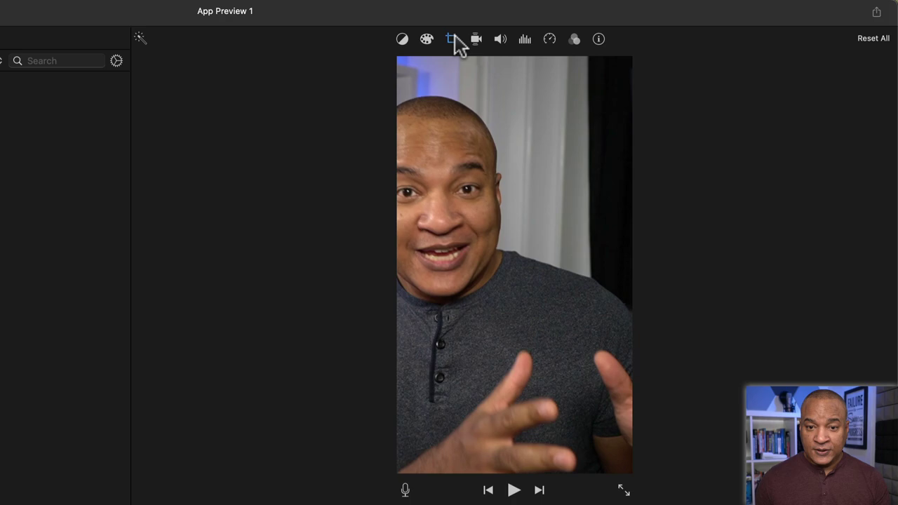
pyautogui.click(452, 40)
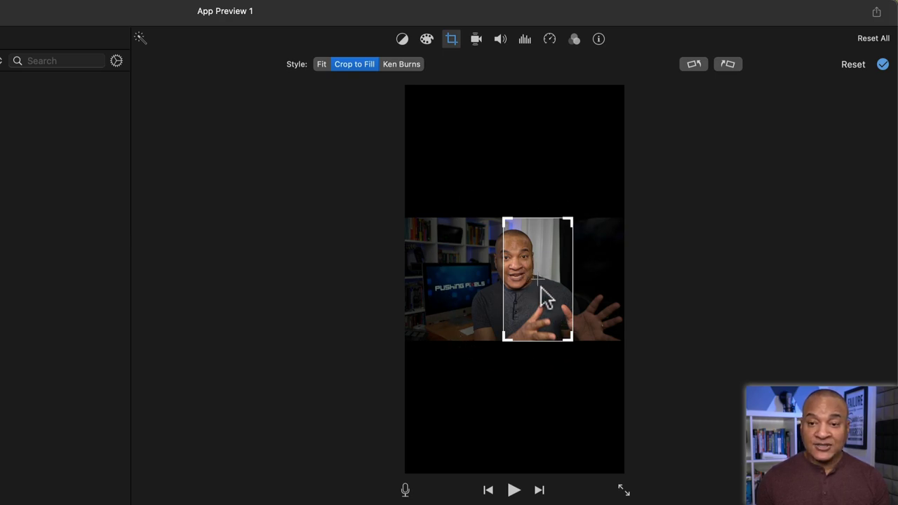
pyautogui.moveTo(553, 286); pyautogui.dragTo(526, 286)
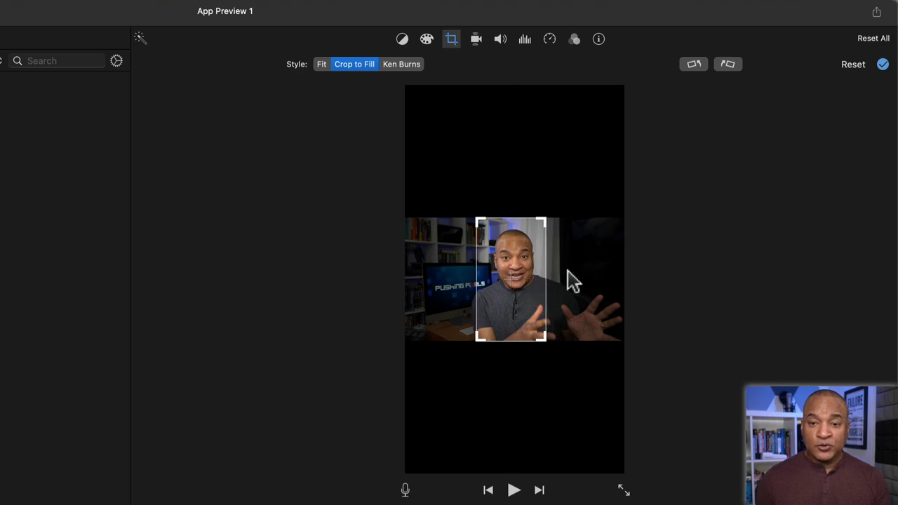
pyautogui.click(883, 64)
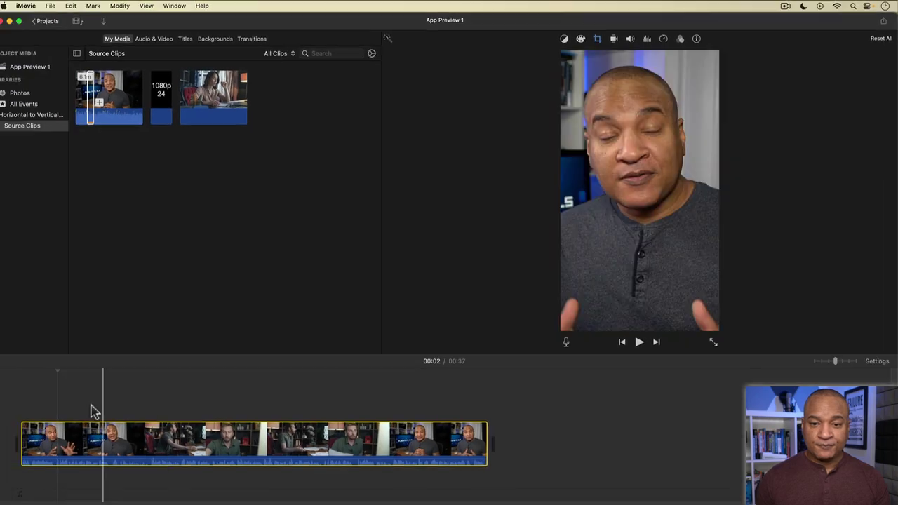
# - Review the reframed clip, then split it at the frame where the second speaker appears
pyautogui.press('\\')
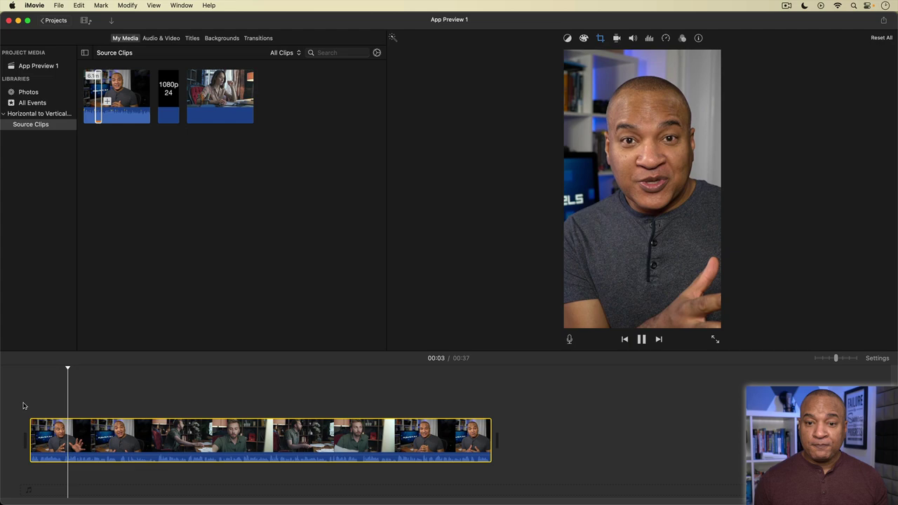
pyautogui.press('space')
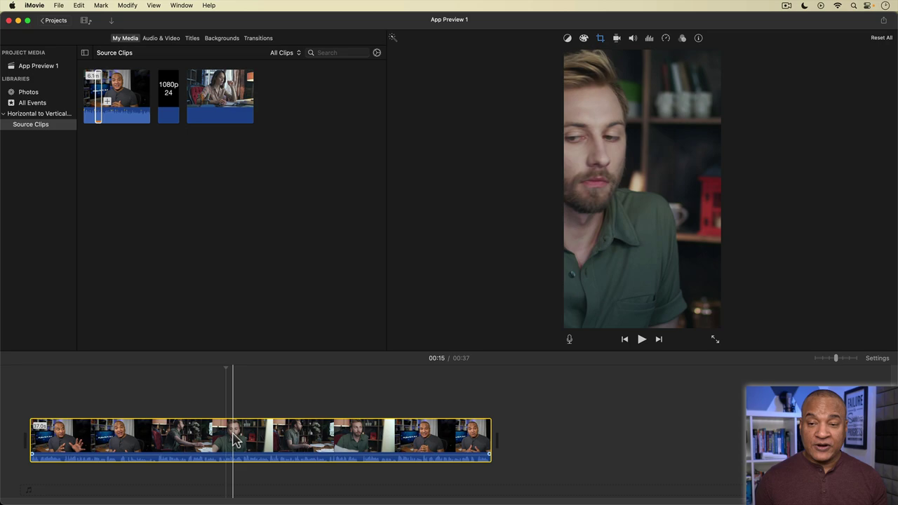
pyautogui.click(192, 443)
pyautogui.press('Right')
pyautogui.press('Left')
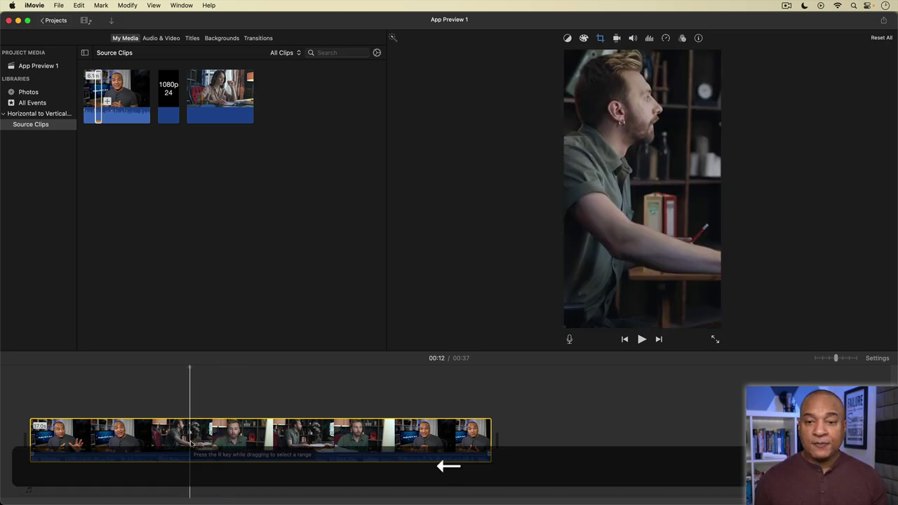
pyautogui.press('Right')
pyautogui.press('super')
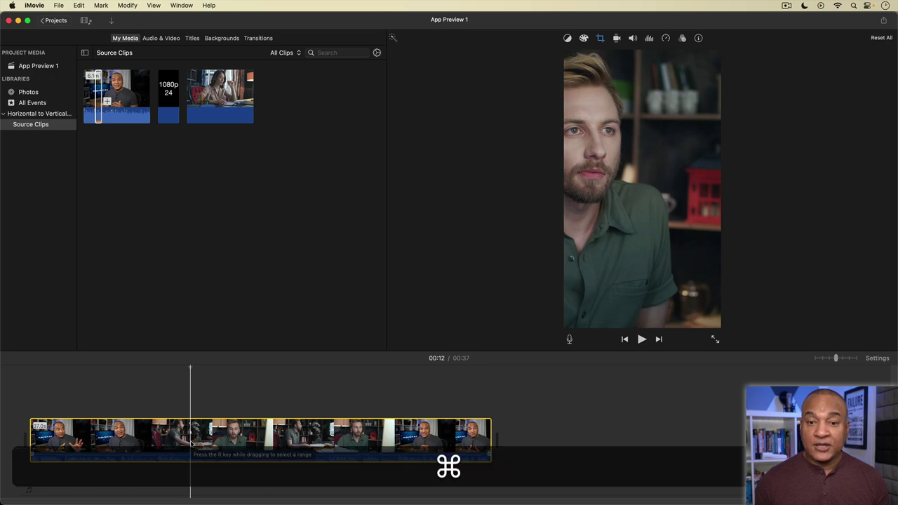
pyautogui.press('super+b')
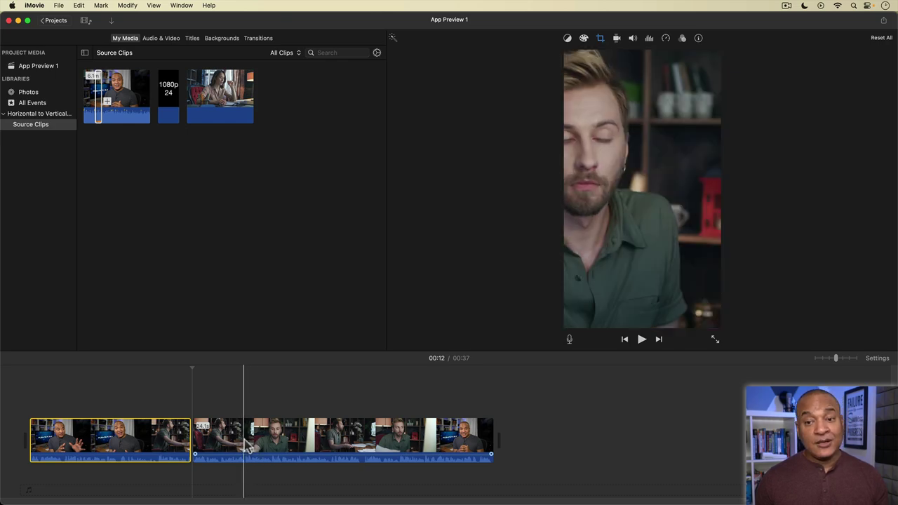
# - Split again to isolate a roughly 4-second section around 00:12–00:17
pyautogui.press('Right')
pyautogui.press('Left')
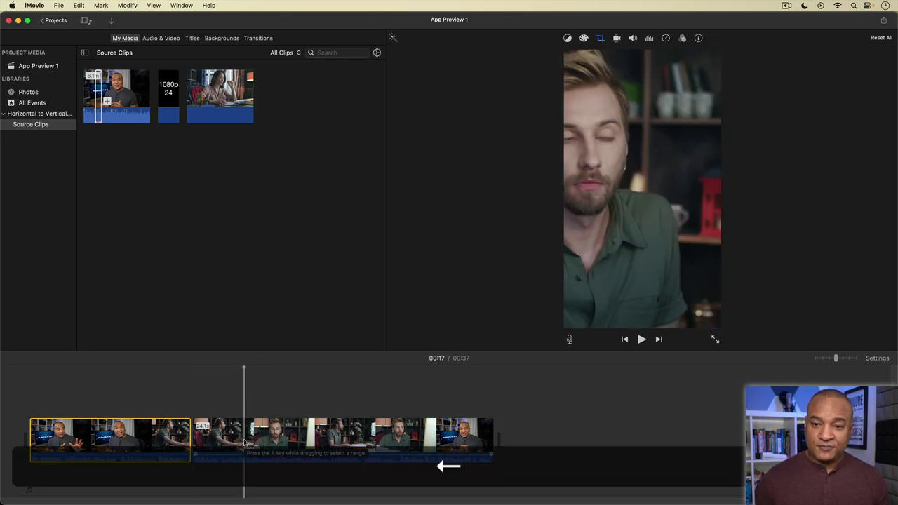
pyautogui.press('Right')
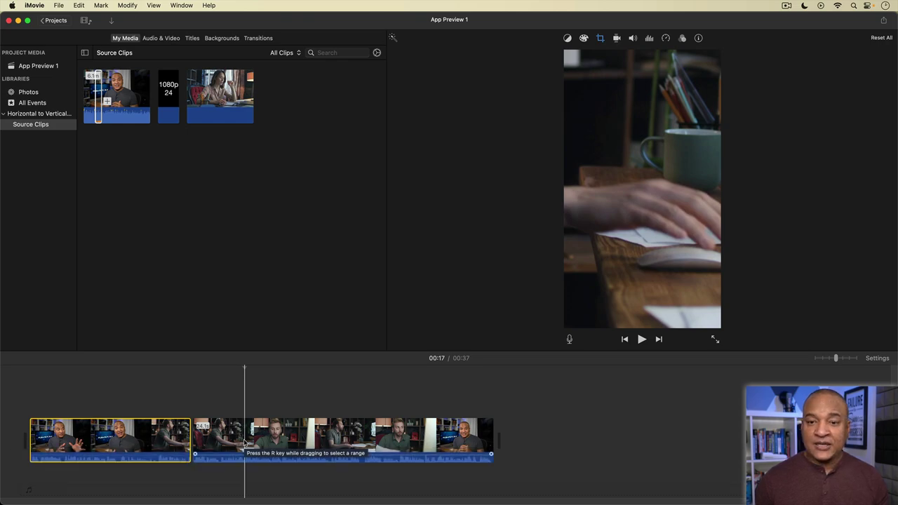
pyautogui.press('super')
pyautogui.press('super+b')
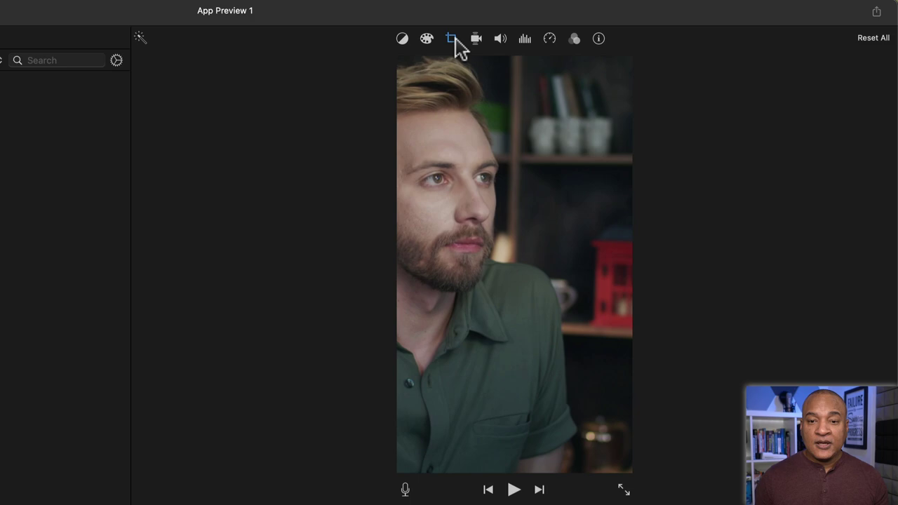
# - Crop the short clip to fill, shift the frame onto the bearded man's face, and play it back
pyautogui.click(454, 39)
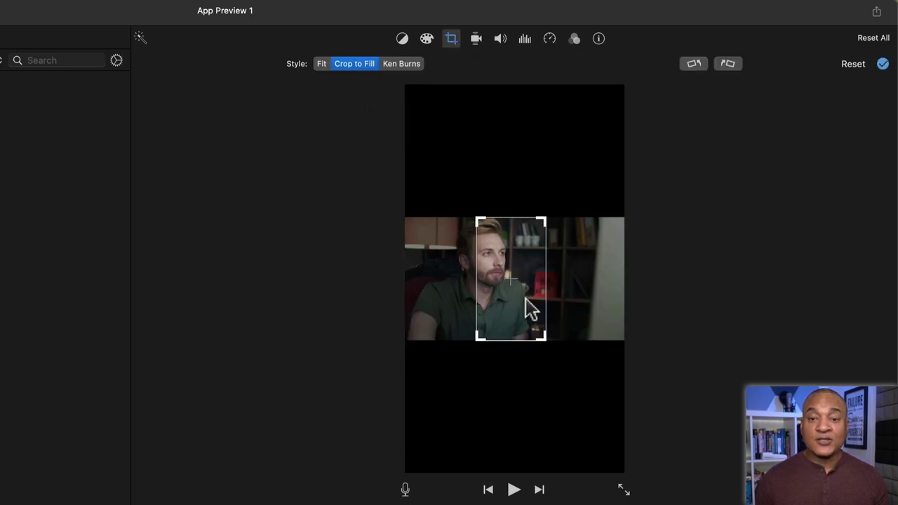
pyautogui.moveTo(526, 300); pyautogui.dragTo(504, 304)
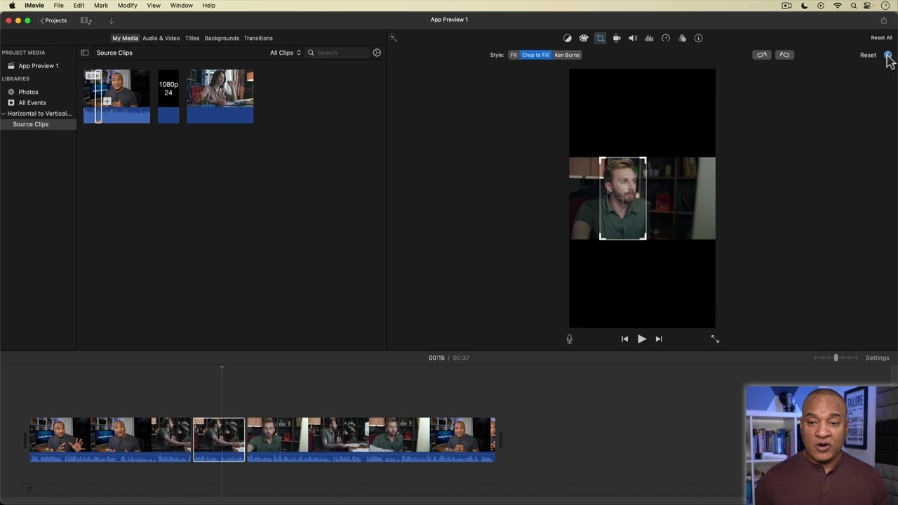
pyautogui.click(883, 62)
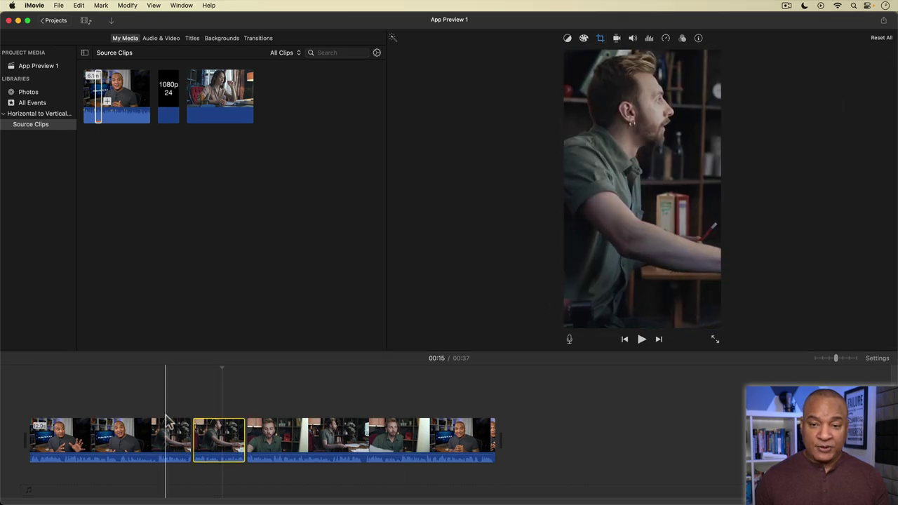
pyautogui.press('space')
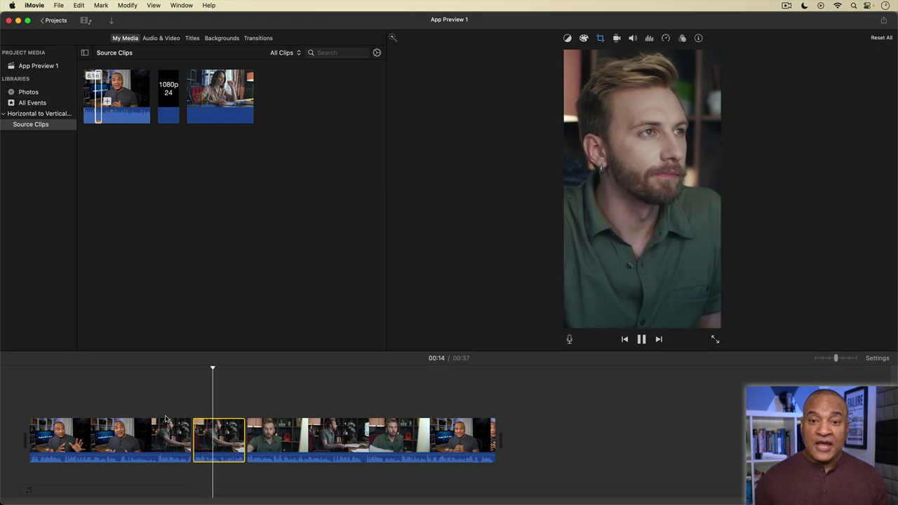
# - Stop playback and switch to the App Preview 2 project with its 1080p 24 placeholder
pyautogui.press('space')
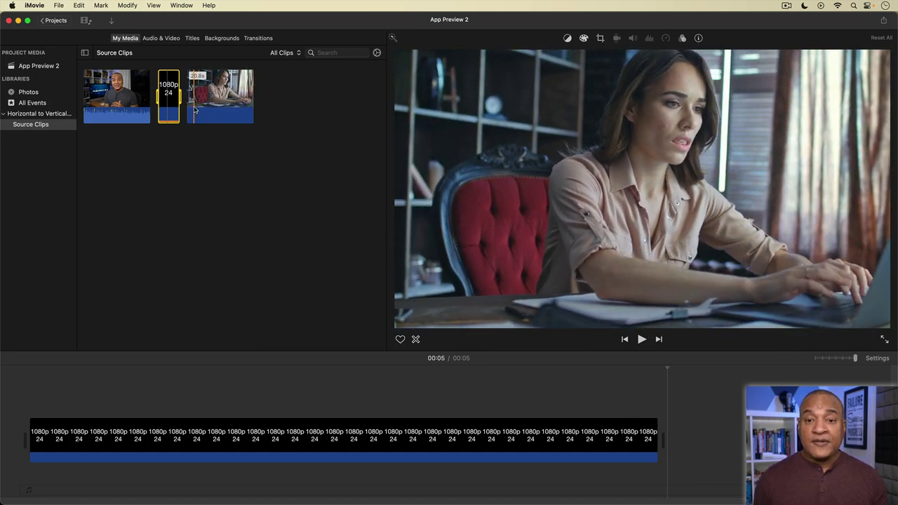
# - Preview the woman-at-desk clip and append its right-hand portion, bringing the timeline to 00:19
pyautogui.press('space')
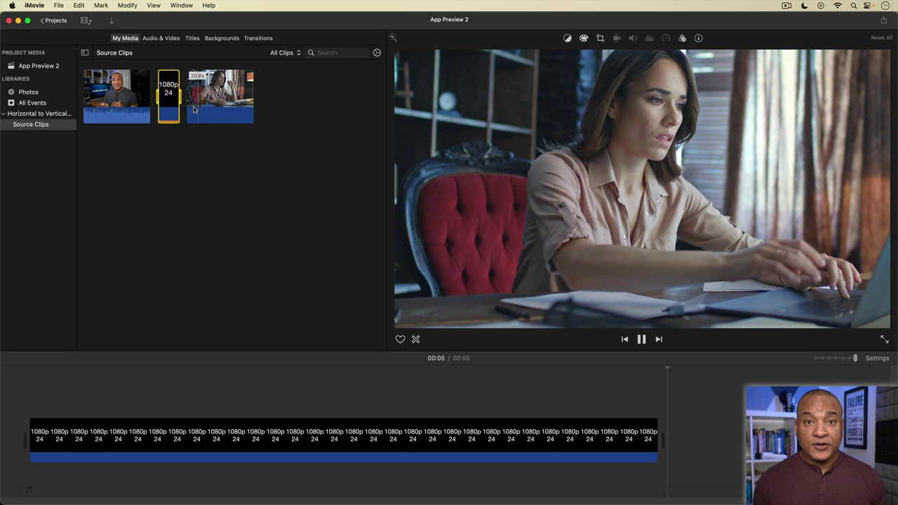
pyautogui.press('space')
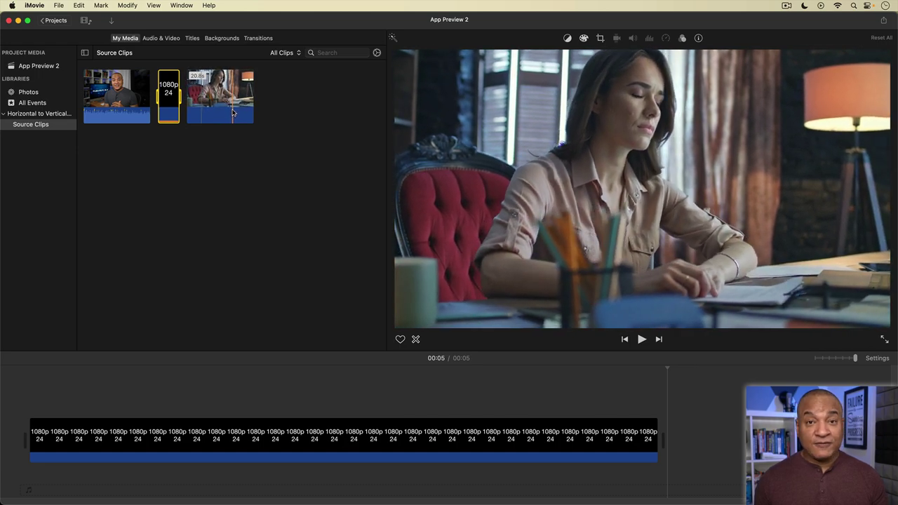
pyautogui.press('space')
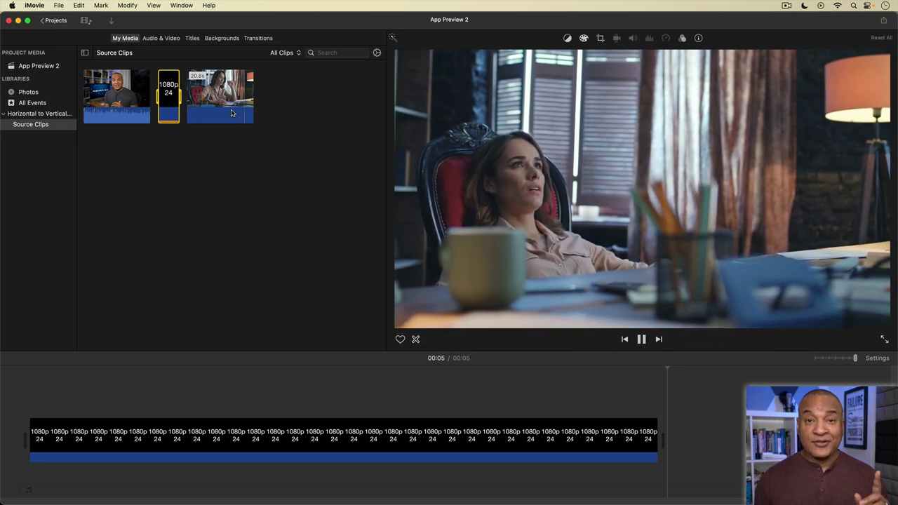
pyautogui.press('space')
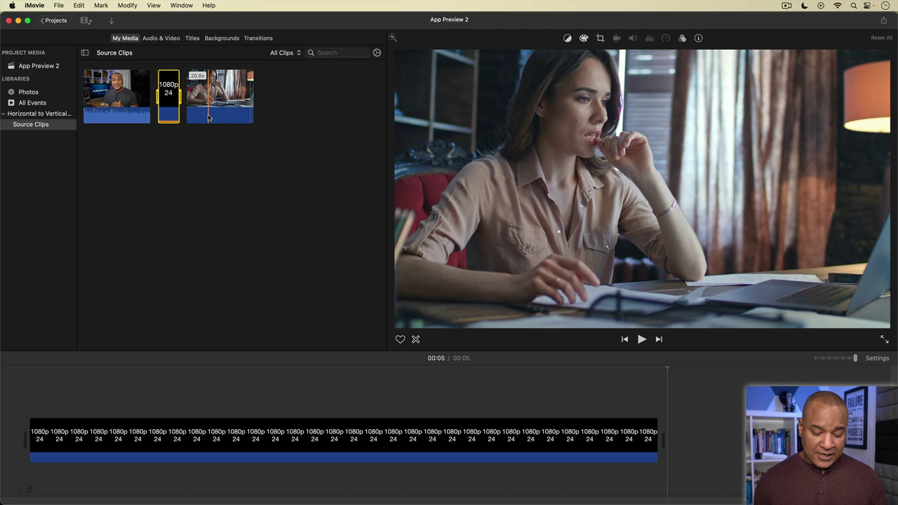
pyautogui.moveTo(208, 105); pyautogui.dragTo(253, 109)
pyautogui.press('e')
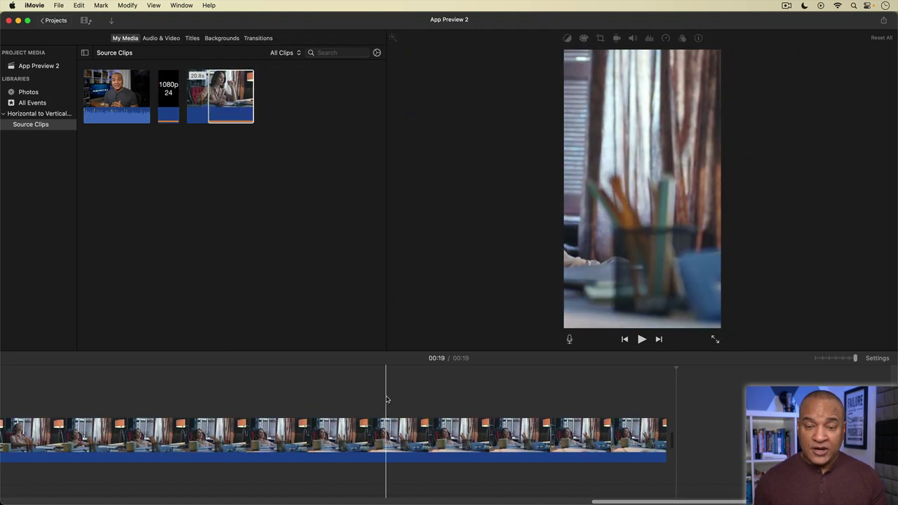
# - Delete the 1080p placeholder, review the remaining 00:14 woman clip, and bring up its crop options
pyautogui.scroll(-3, 386, 400)
pyautogui.click(105, 439)
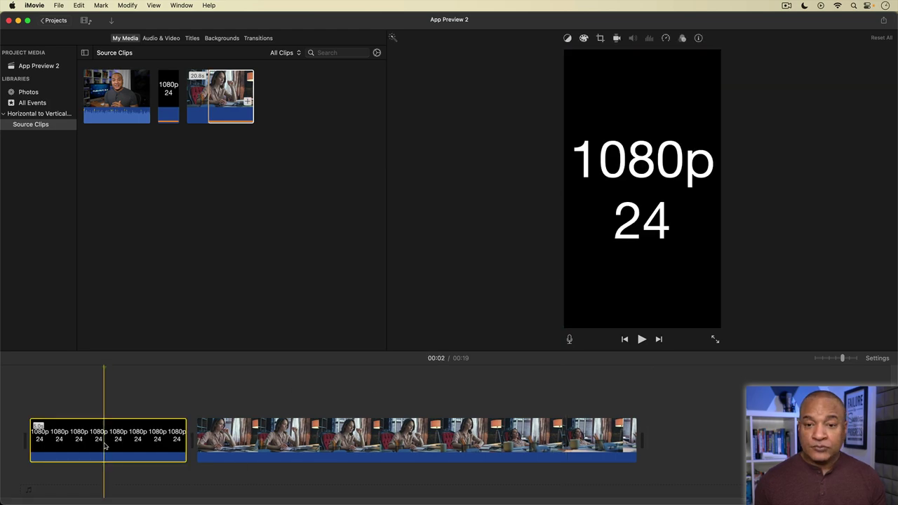
pyautogui.press('Delete')
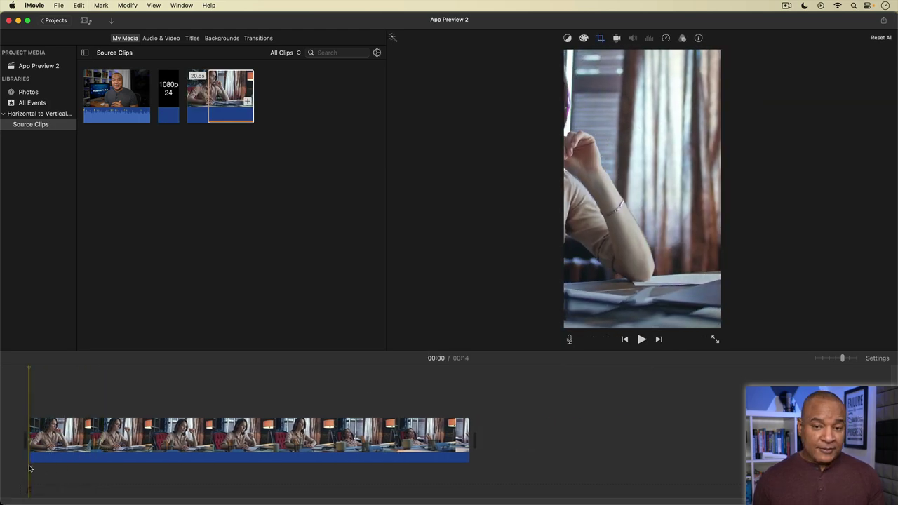
pyautogui.press('space')
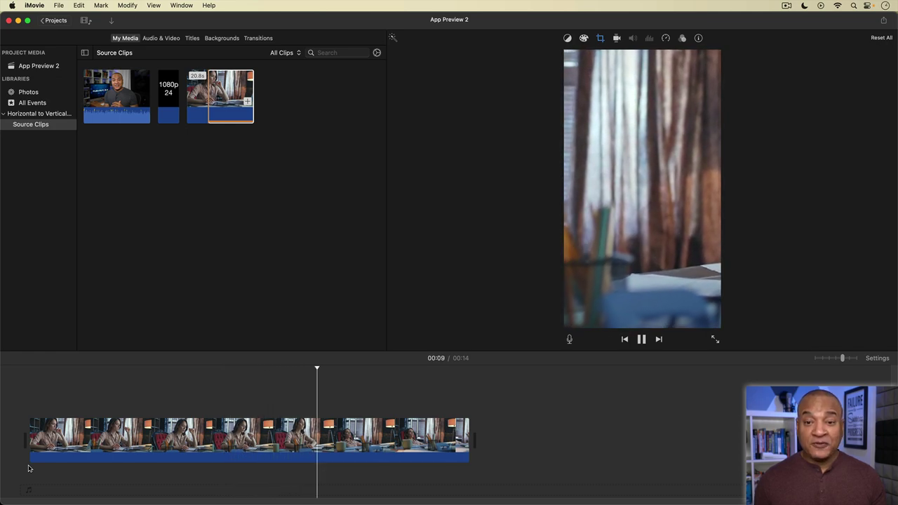
pyautogui.press('space')
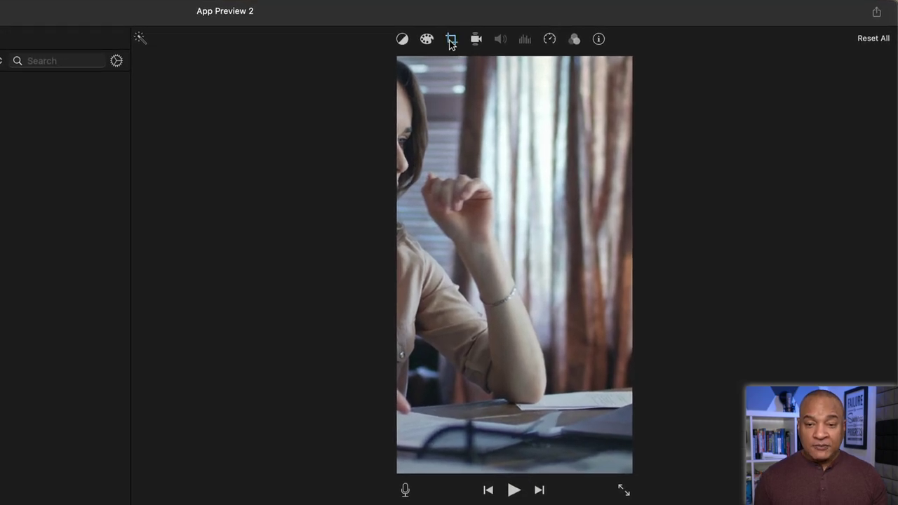
pyautogui.click(451, 40)
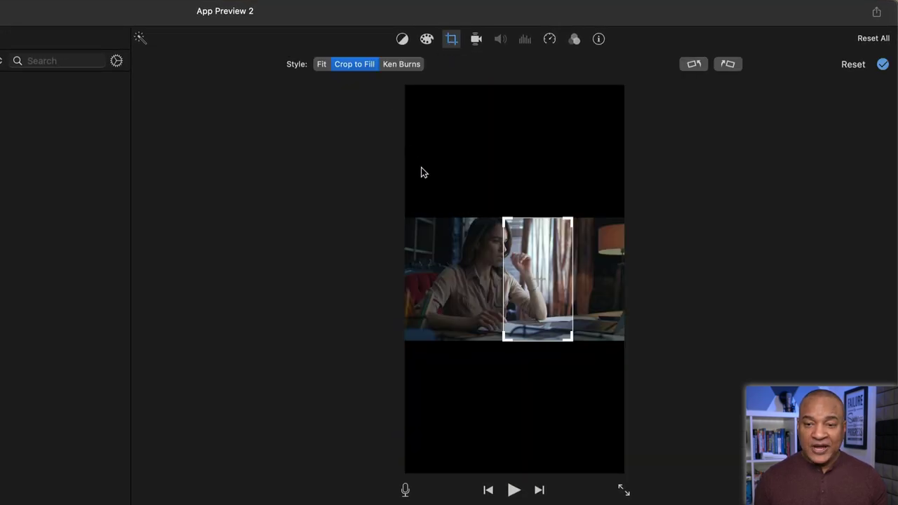
# - Shift the Crop to Fill frame left onto the woman, apply it, and play the clip
pyautogui.moveTo(551, 312); pyautogui.dragTo(510, 312)
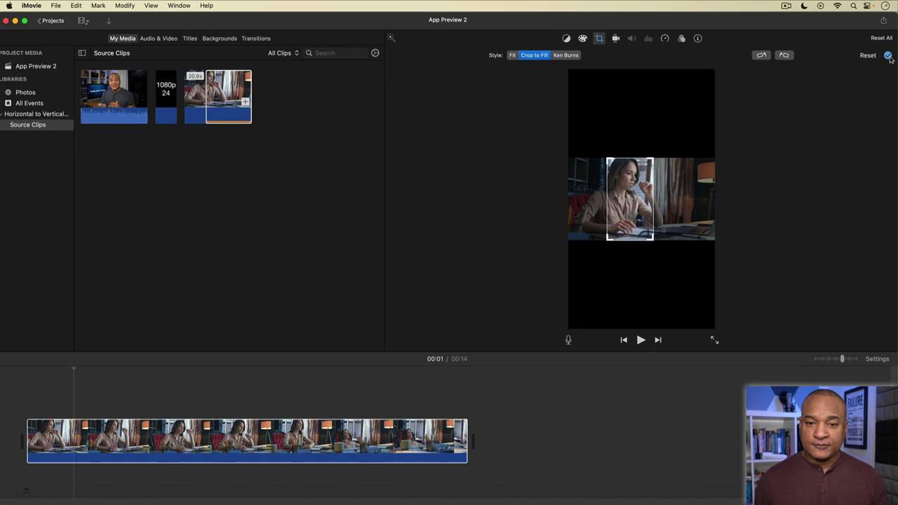
pyautogui.click(889, 56)
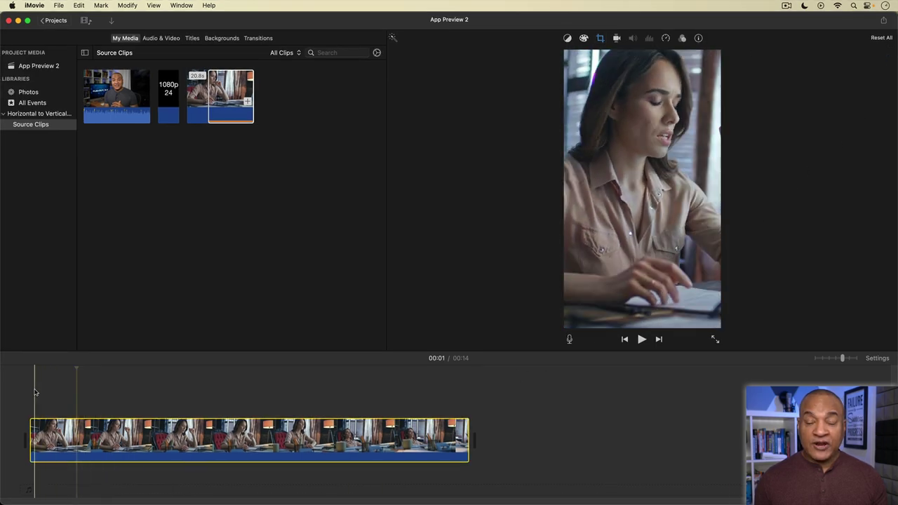
pyautogui.click(35, 428)
pyautogui.press('space')
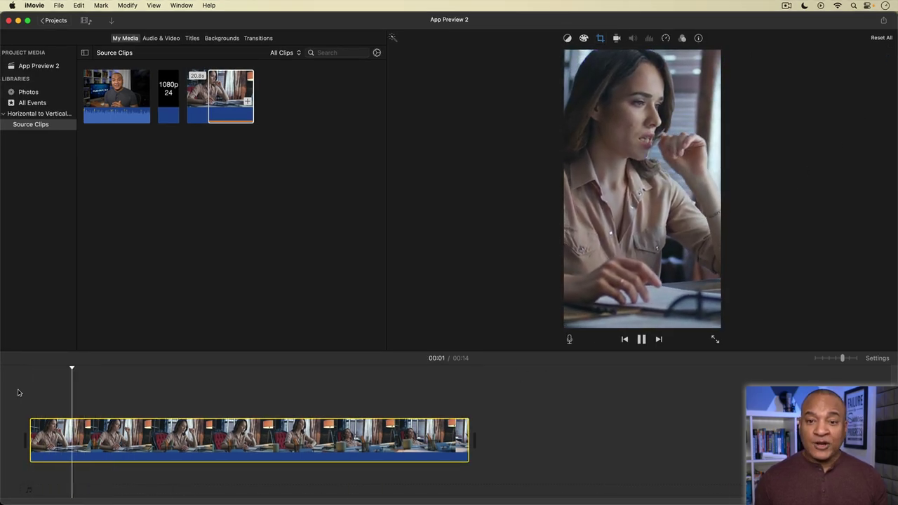
pyautogui.press('space')
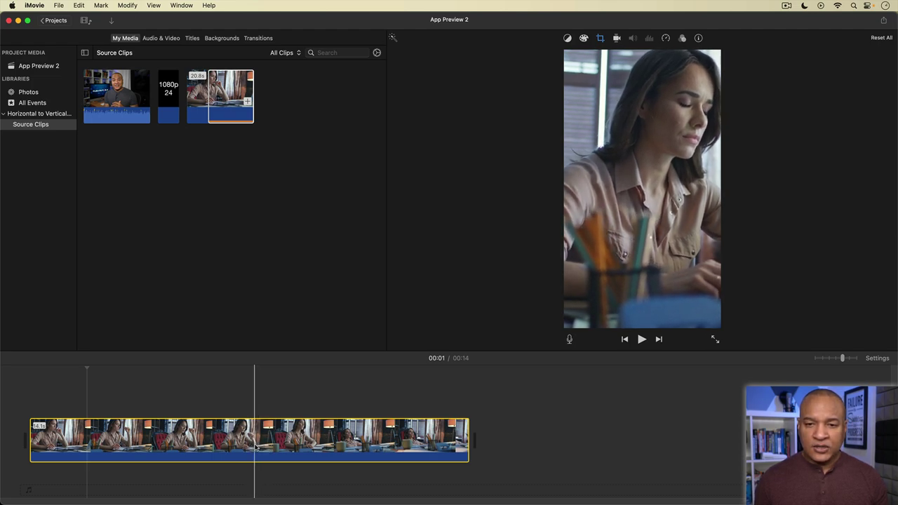
# - Split the woman clip at two points, isolating a 2.2-second middle section
pyautogui.press('super+b')
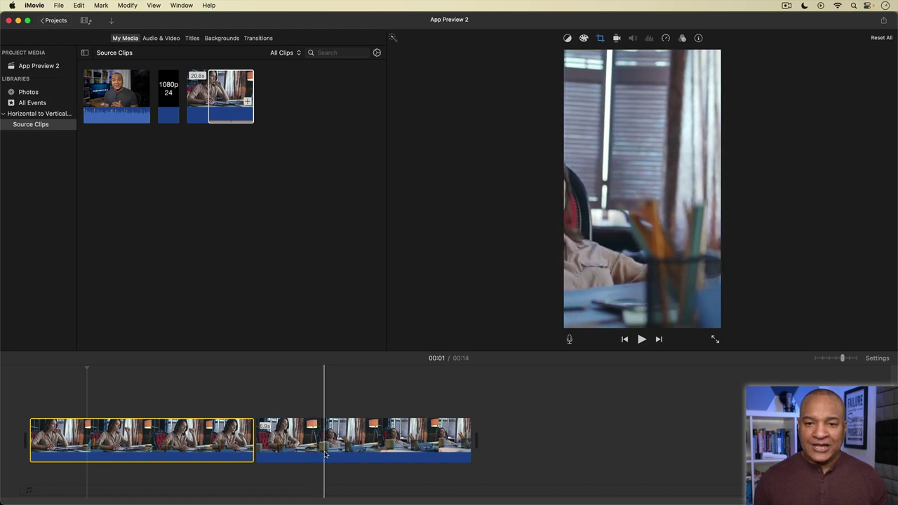
pyautogui.press('super')
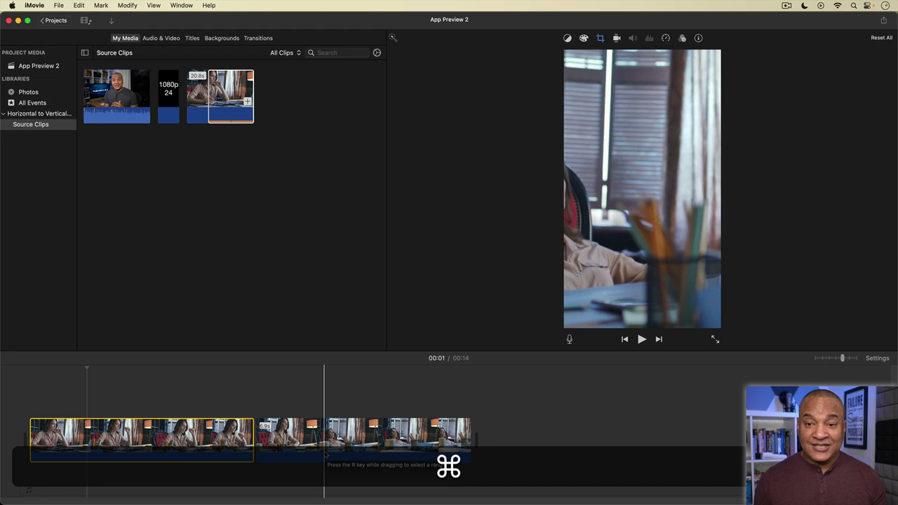
pyautogui.press('super+b')
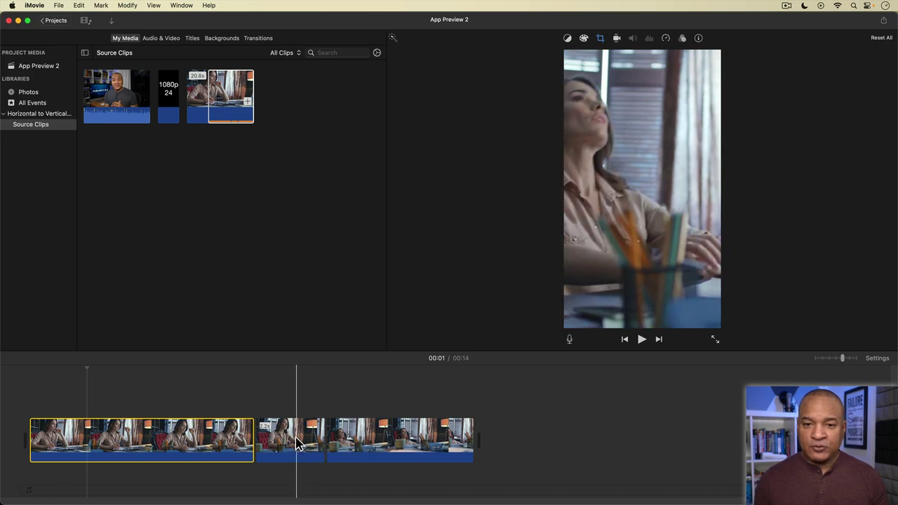
# - Give the 2.2-second middle clip a Ken Burns move pushing in toward the woman
pyautogui.click(293, 439)
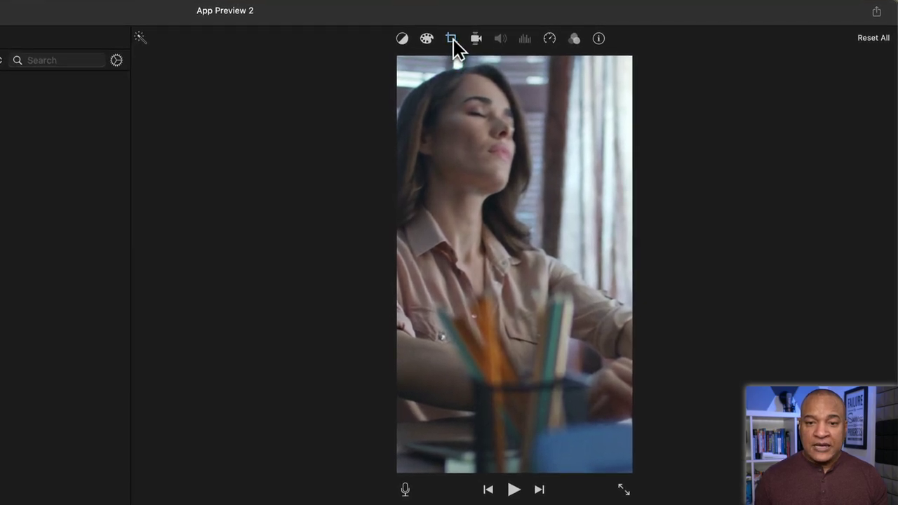
pyautogui.click(452, 40)
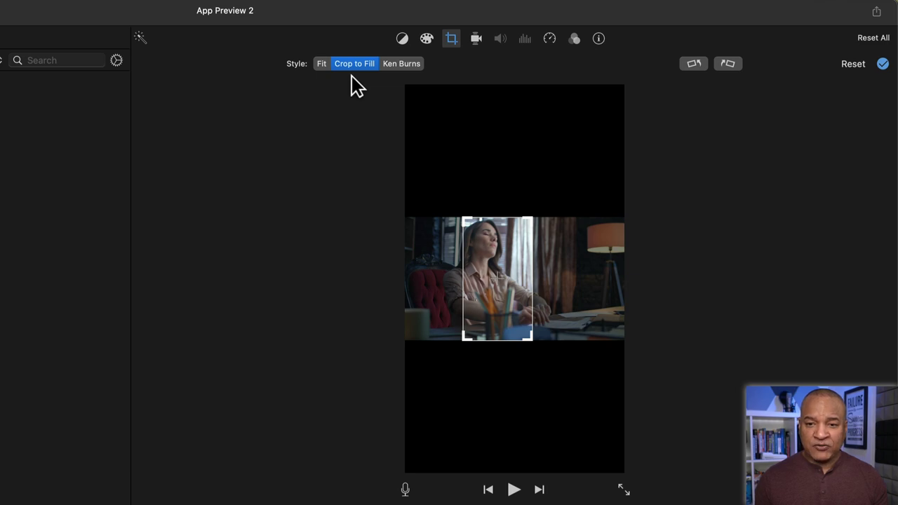
pyautogui.click(404, 64)
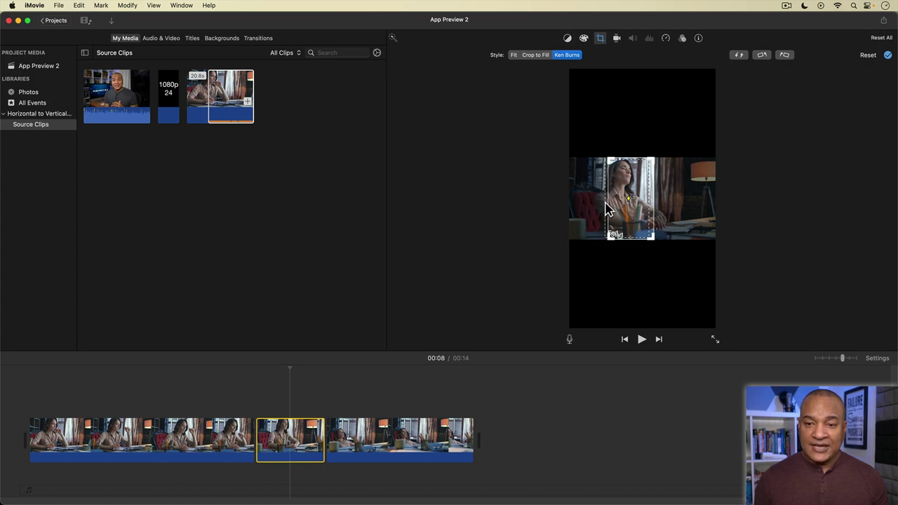
pyautogui.moveTo(607, 205); pyautogui.dragTo(609, 209)
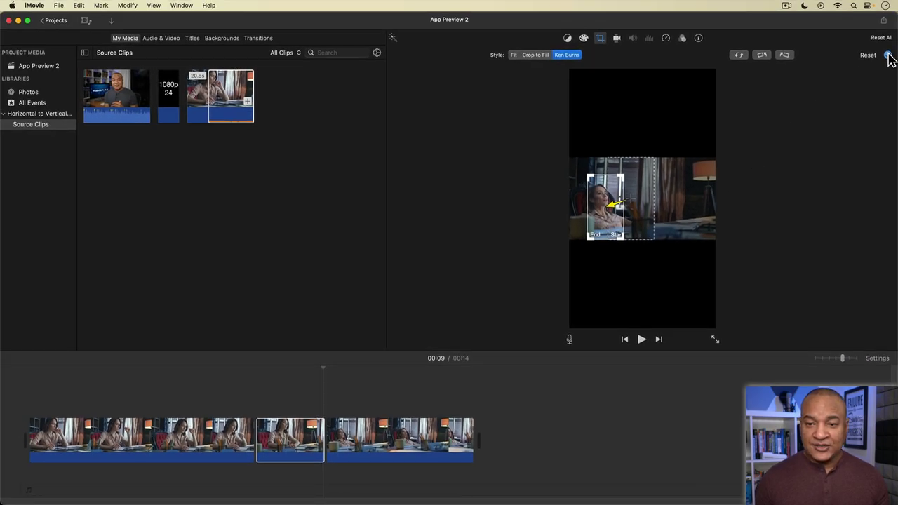
pyautogui.click(888, 55)
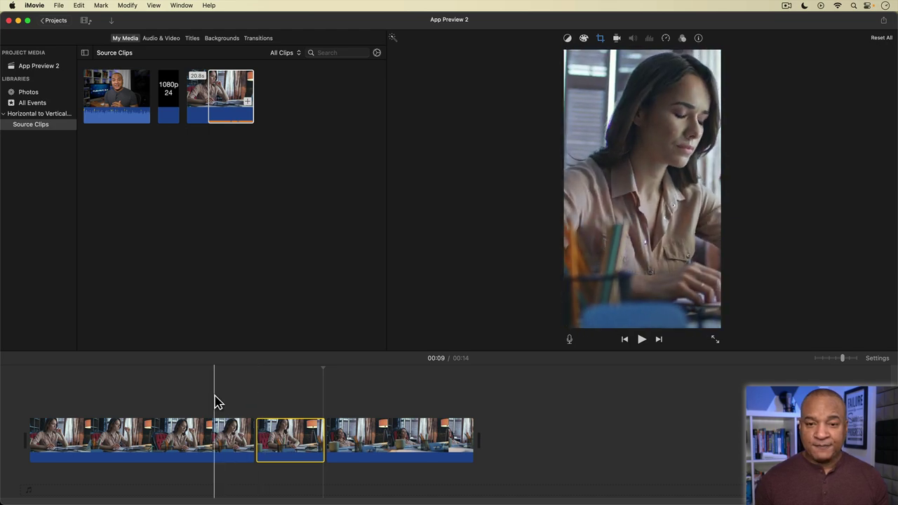
pyautogui.press('space')
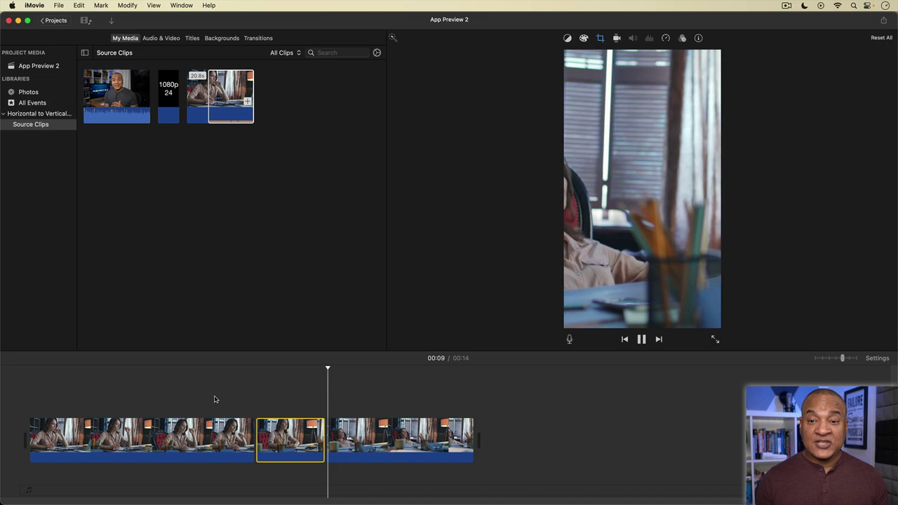
pyautogui.press('space')
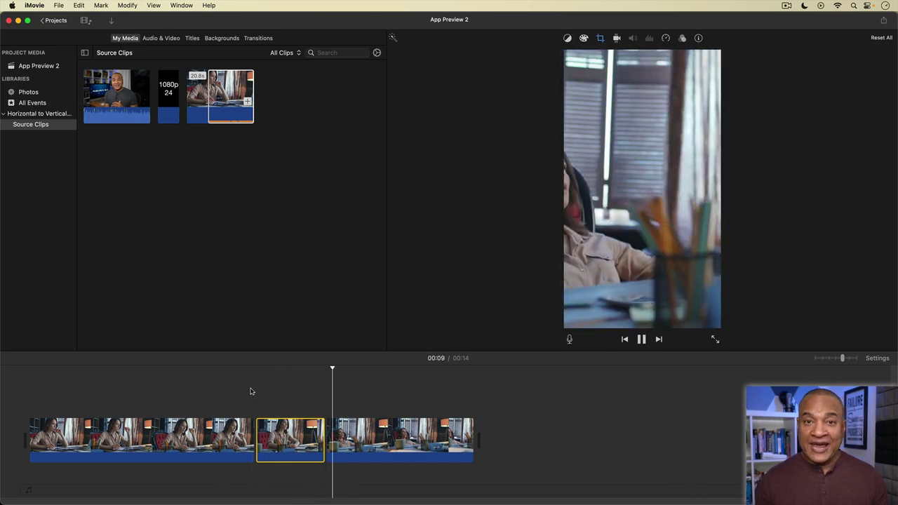
pyautogui.press('space')
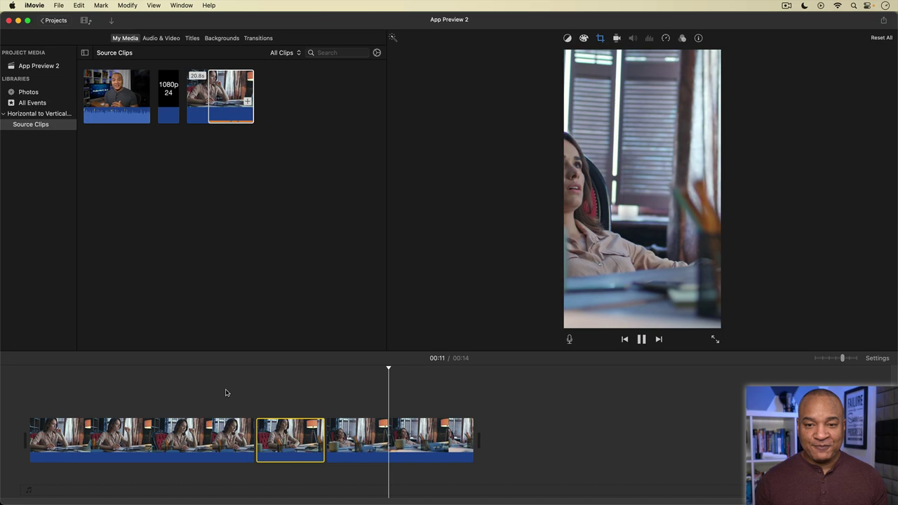
pyautogui.press('space')
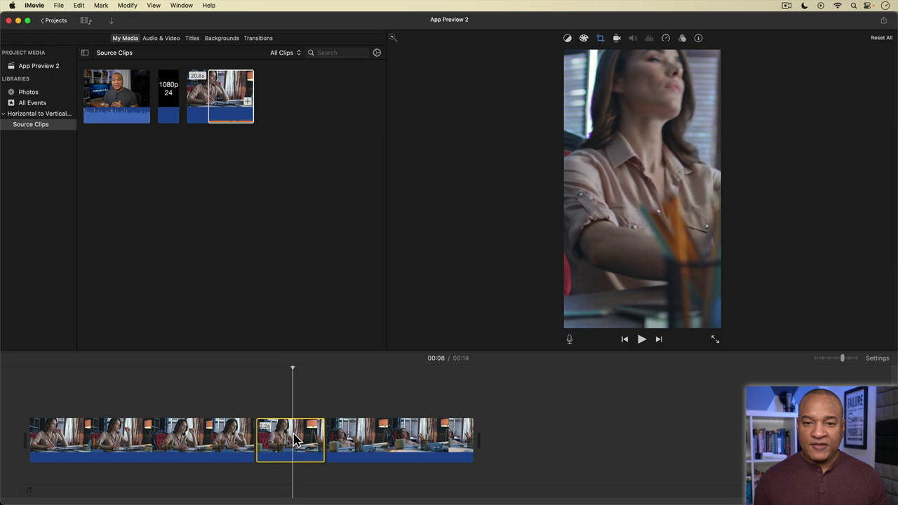
# - Copy the middle clip and paste only its crop onto the last clip via Edit > Paste Adjustments
pyautogui.press('super')
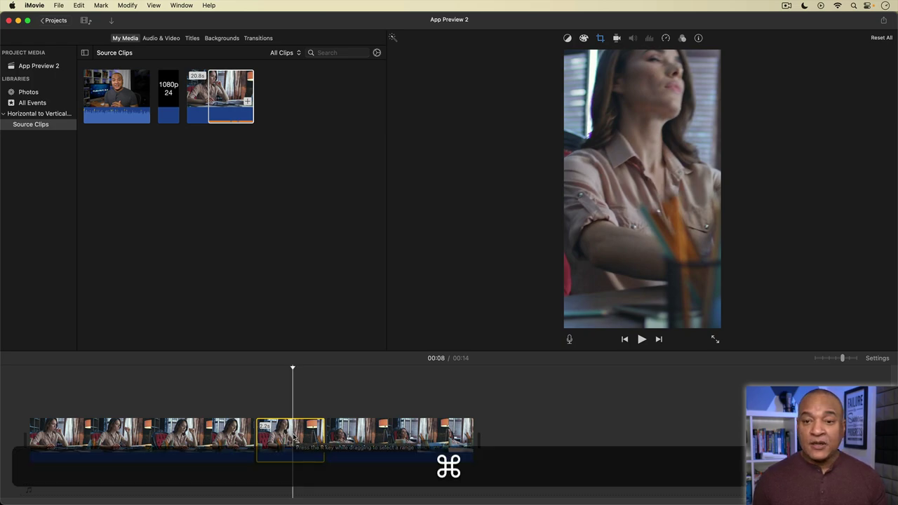
pyautogui.press('super+c')
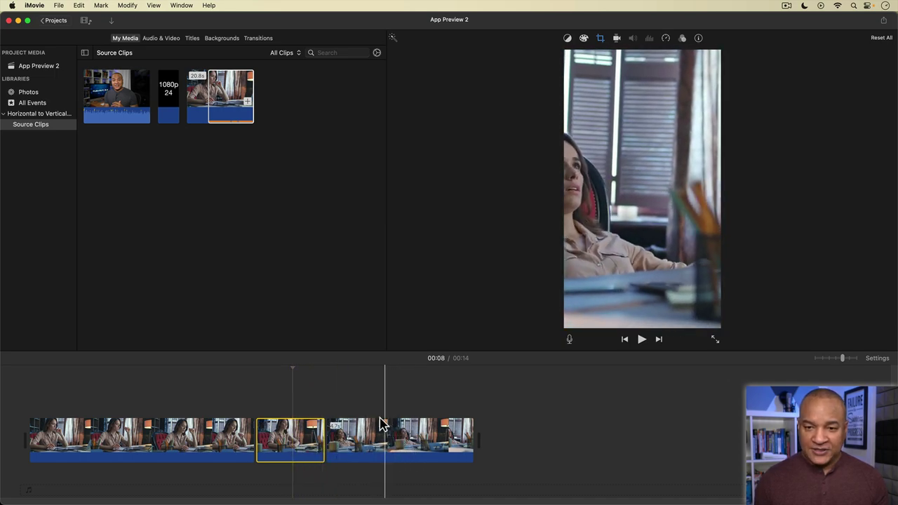
pyautogui.click(386, 440)
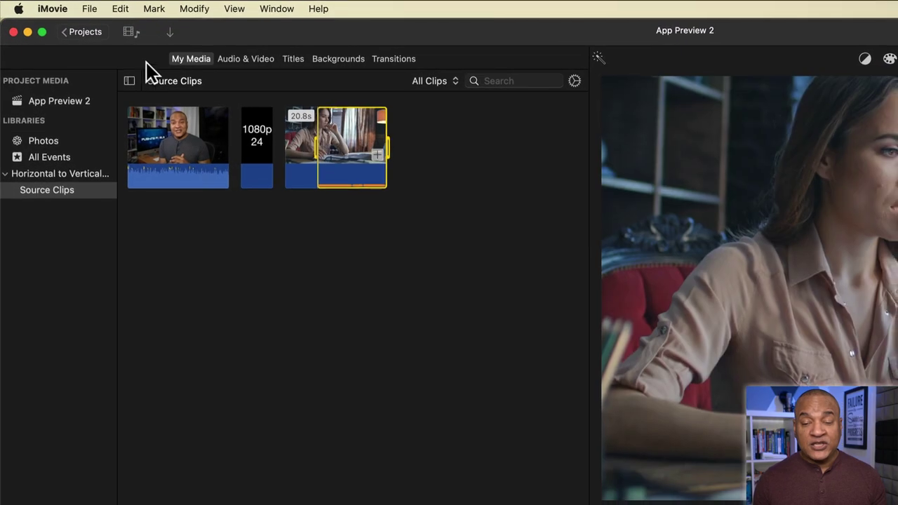
pyautogui.click(122, 8)
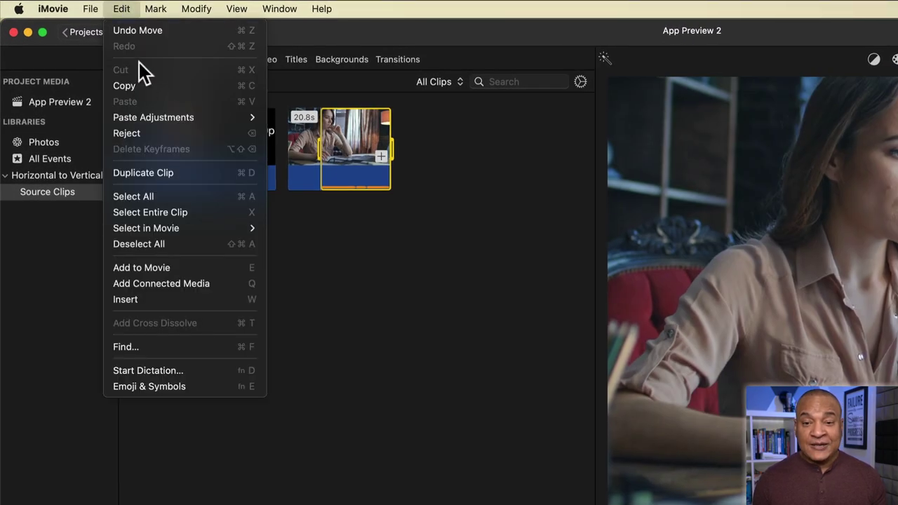
pyautogui.moveTo(211, 116)
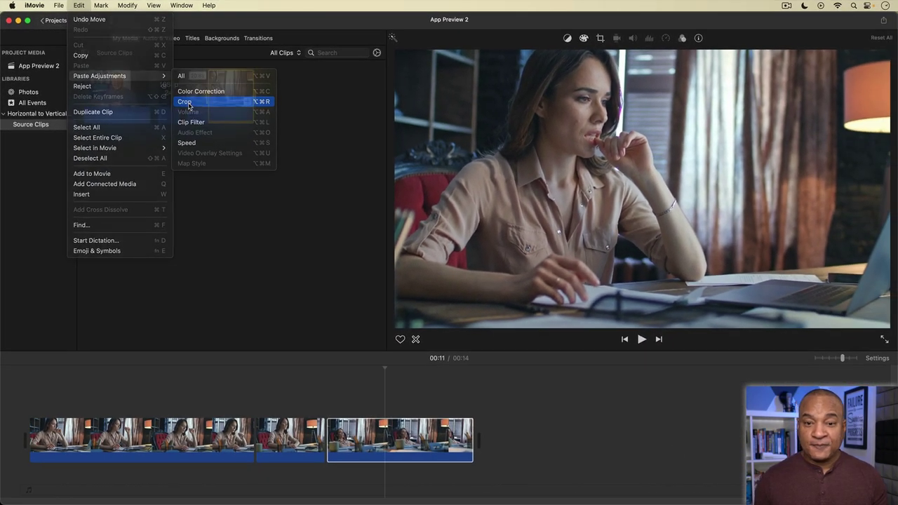
pyautogui.click(188, 104)
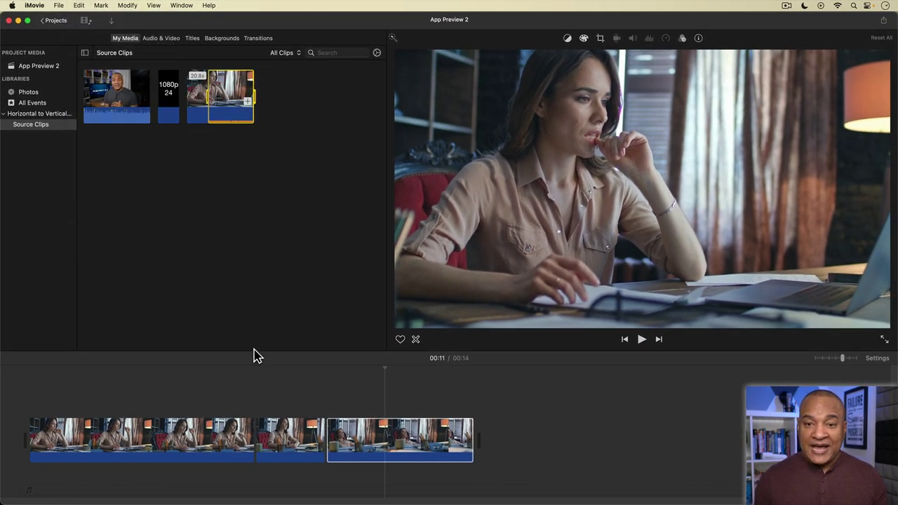
pyautogui.press('space')
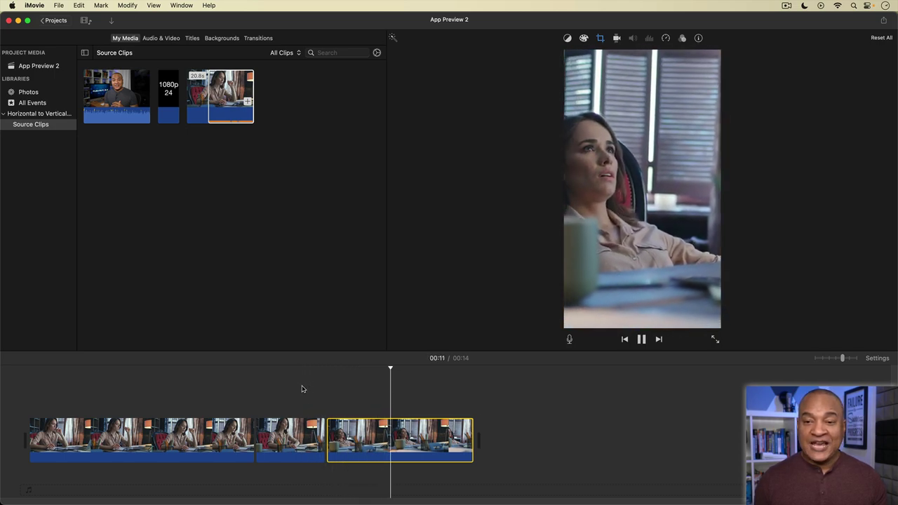
pyautogui.press('space')
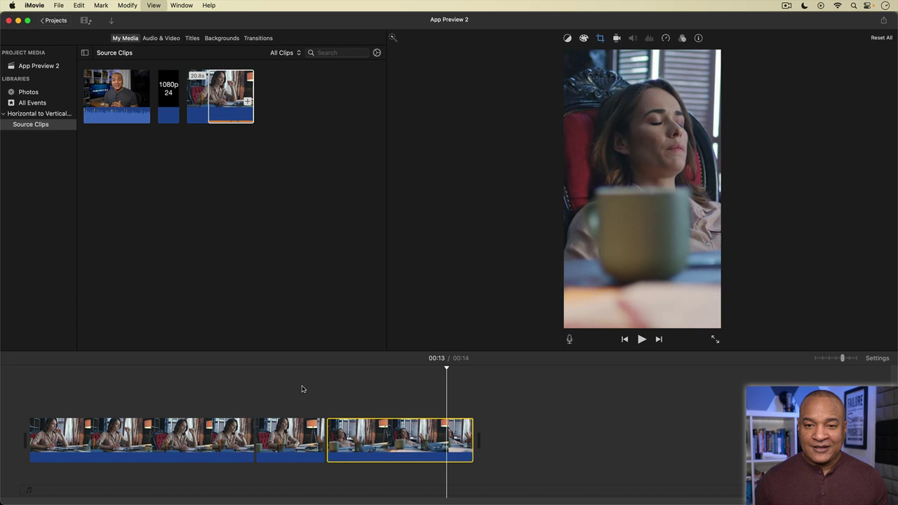
pyautogui.press('space')
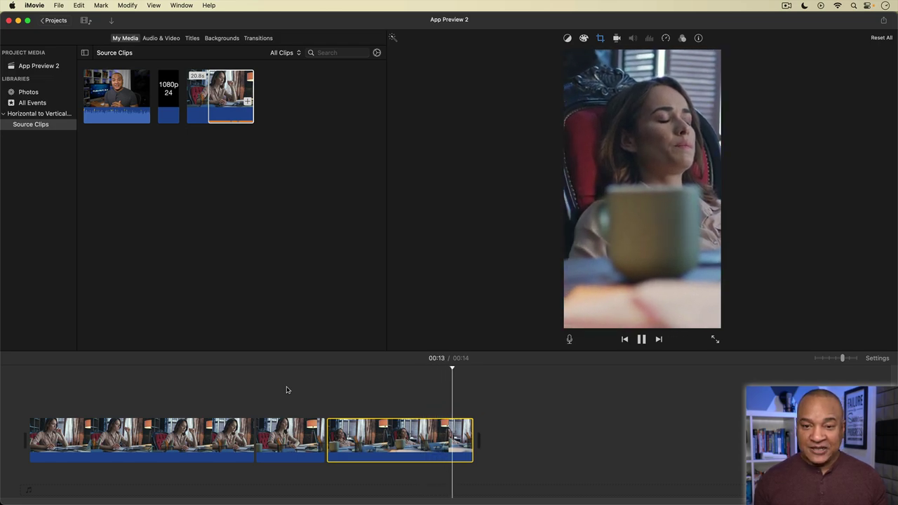
pyautogui.press('space')
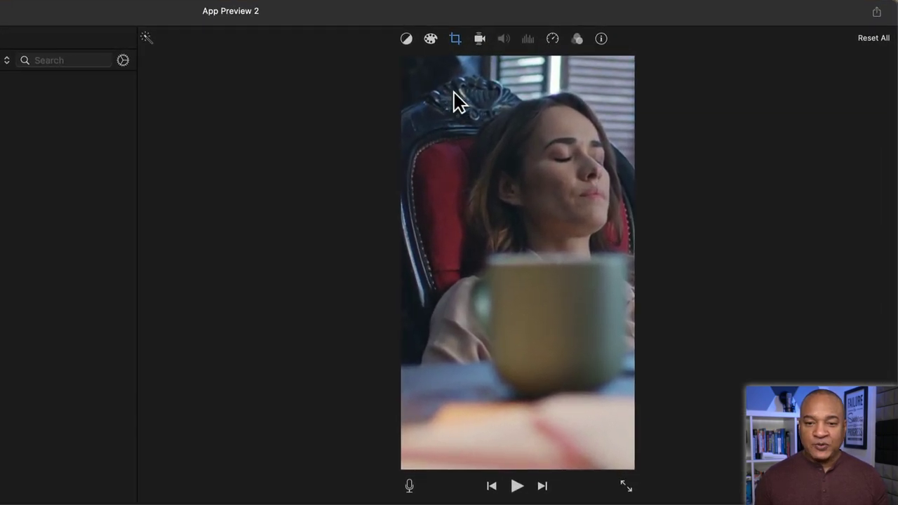
# - Swap the last clip's Ken Burns start and end, then change it to a static Crop to Fill
pyautogui.click(455, 39)
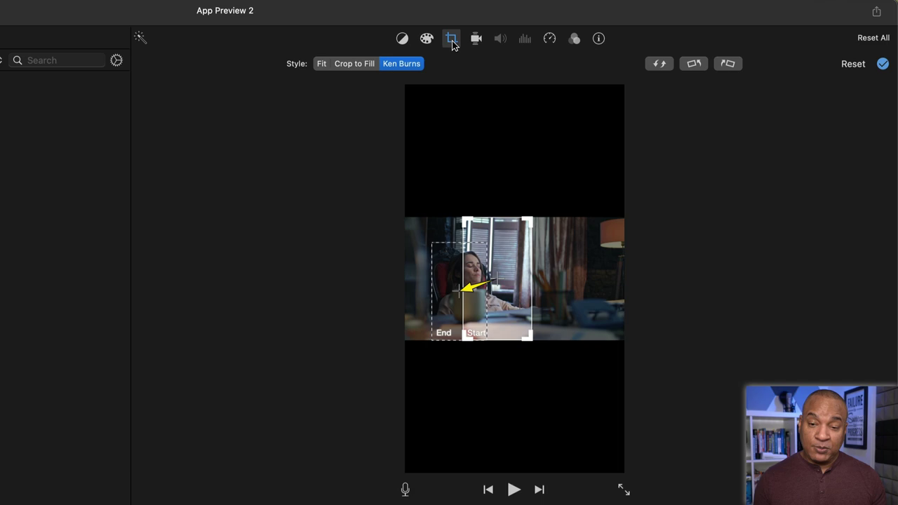
pyautogui.click(658, 64)
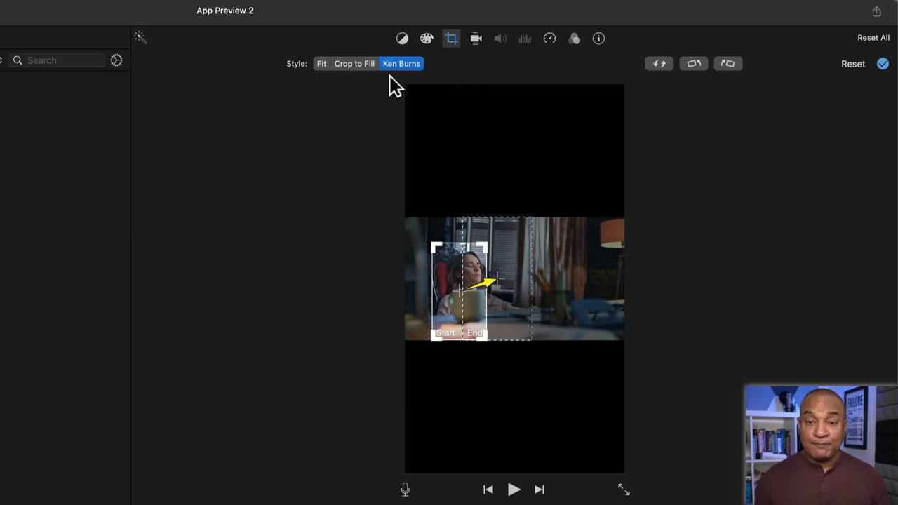
pyautogui.click(353, 64)
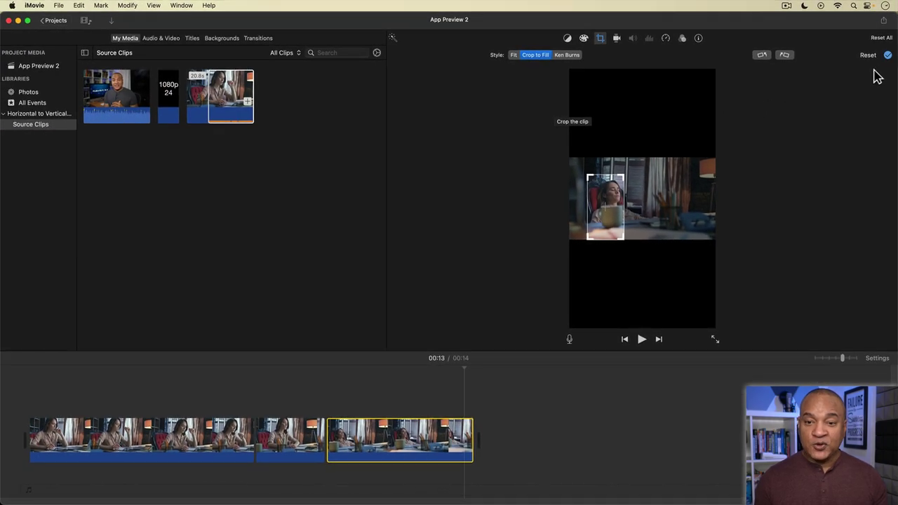
# - Apply the fill crop on the woman with the mug, play the project, then switch to Ken Burns
pyautogui.click(887, 55)
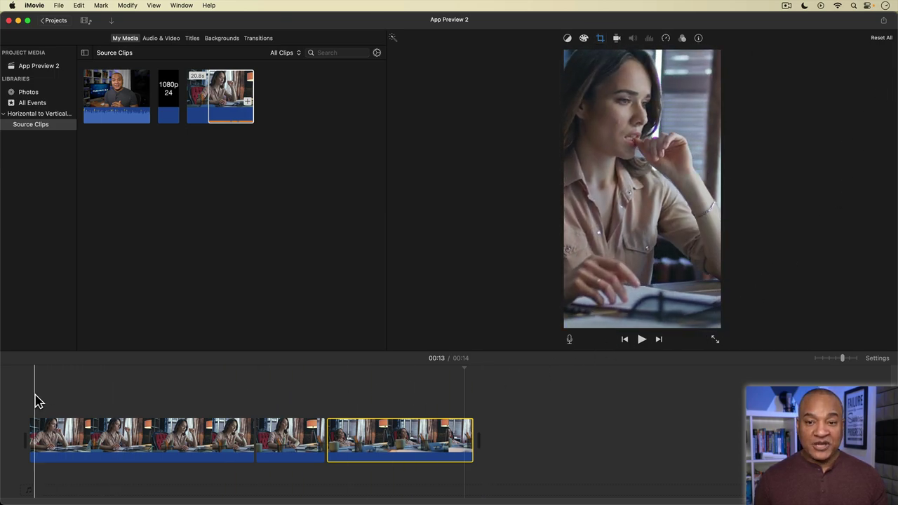
pyautogui.press('space')
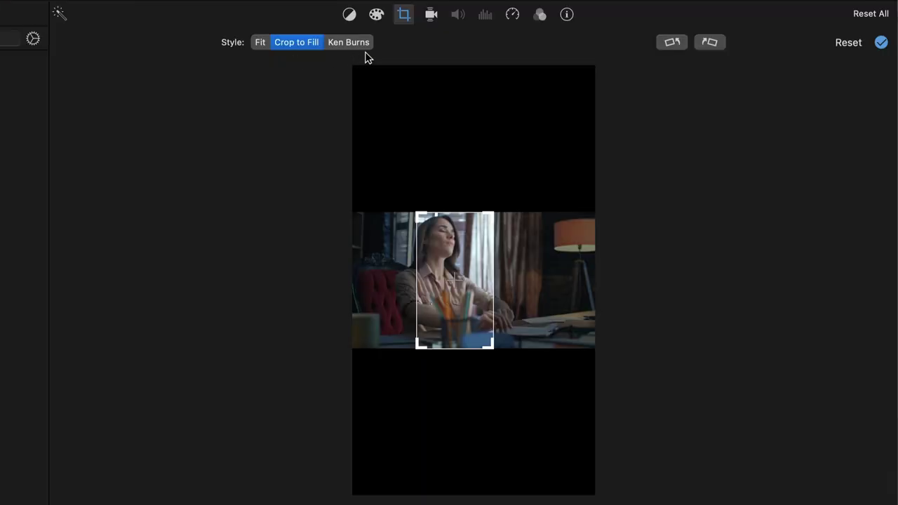
pyautogui.click(350, 43)
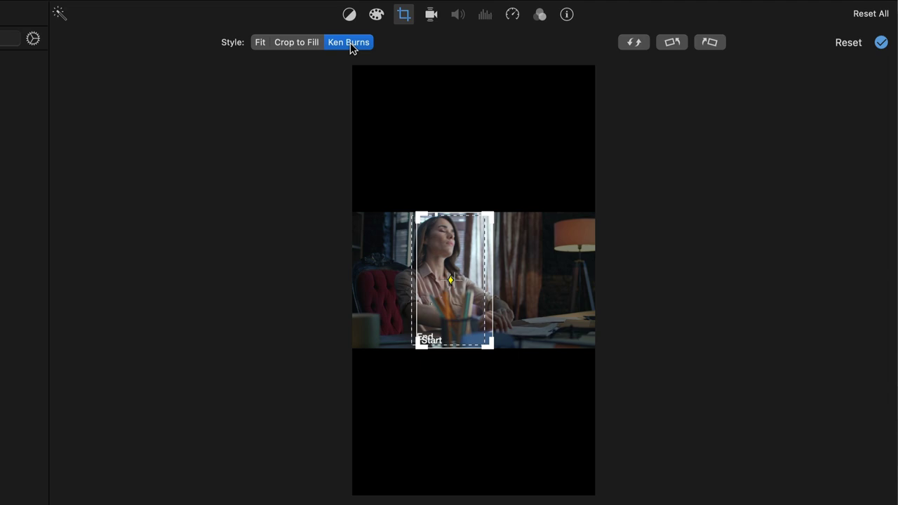